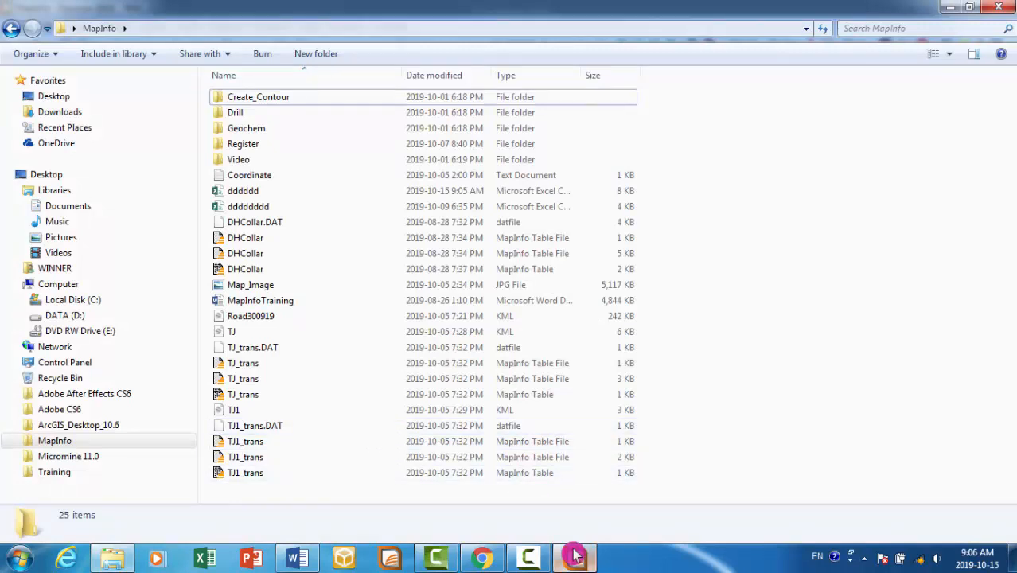
- Switch to MapInfo and open the comma-delimited CSV file Point, overwriting the existing table definition and using the first line for column titles
left_click(574, 555)
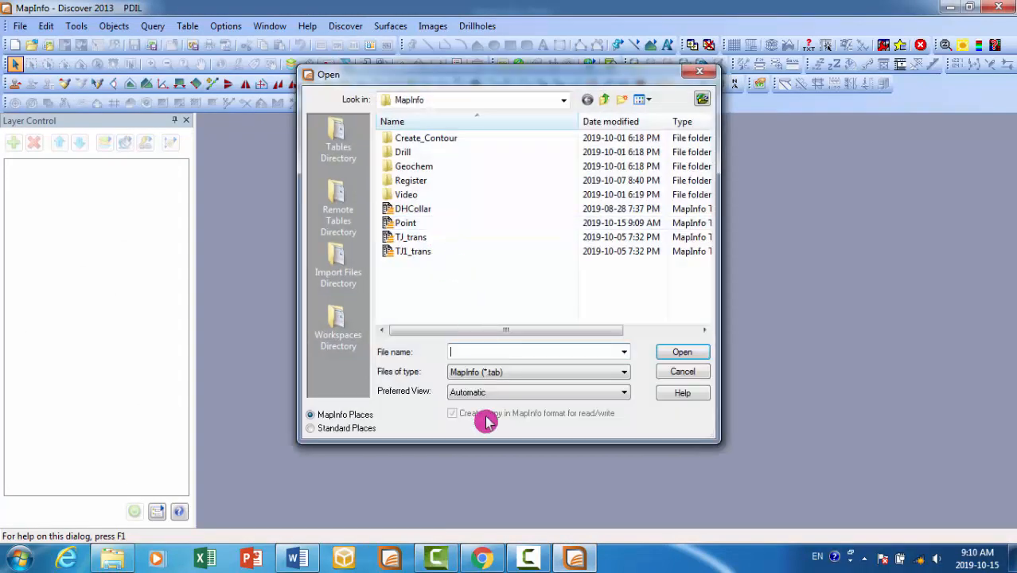
left_click(503, 372)
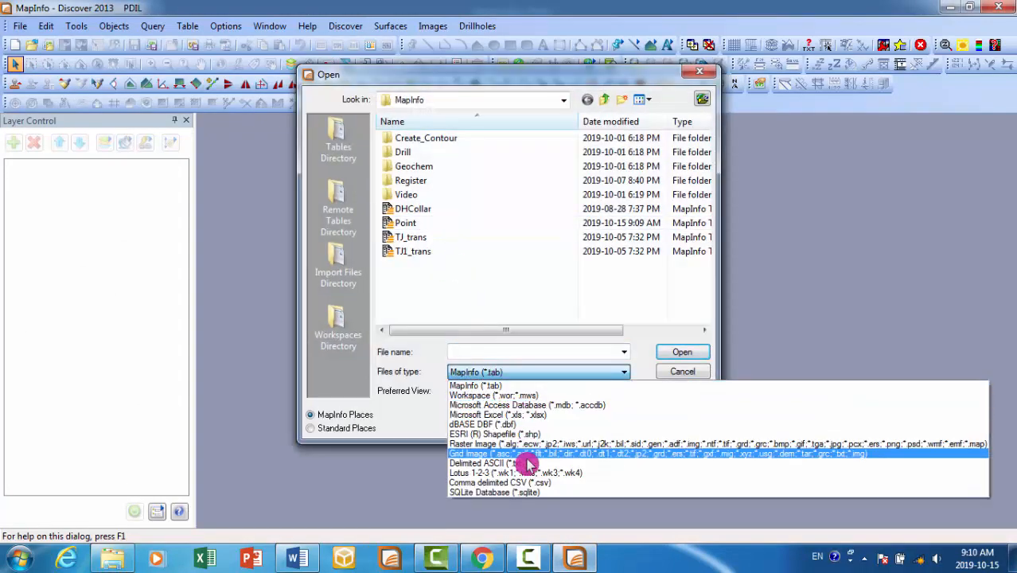
left_click(529, 488)
left_click(410, 224)
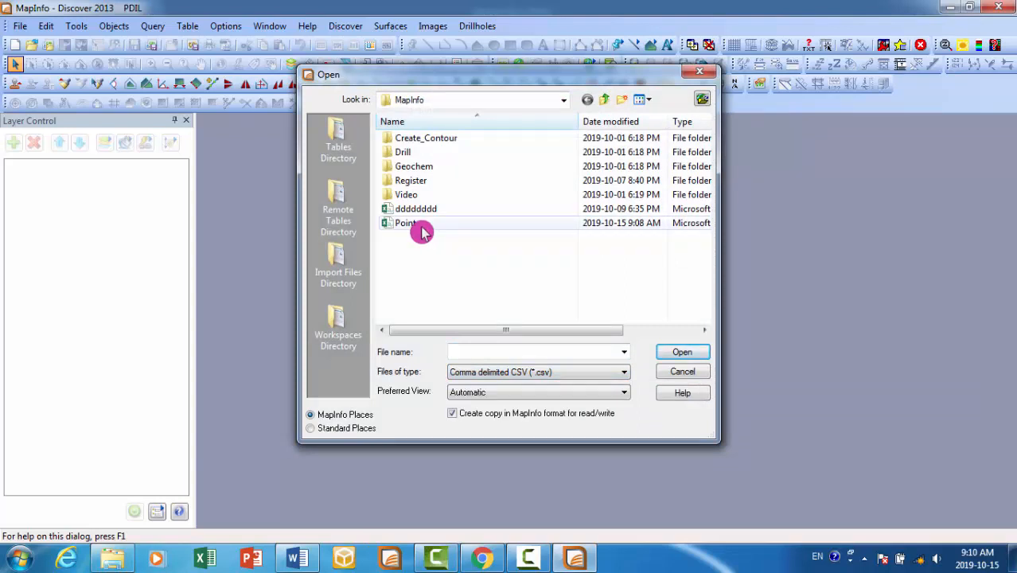
left_click(672, 352)
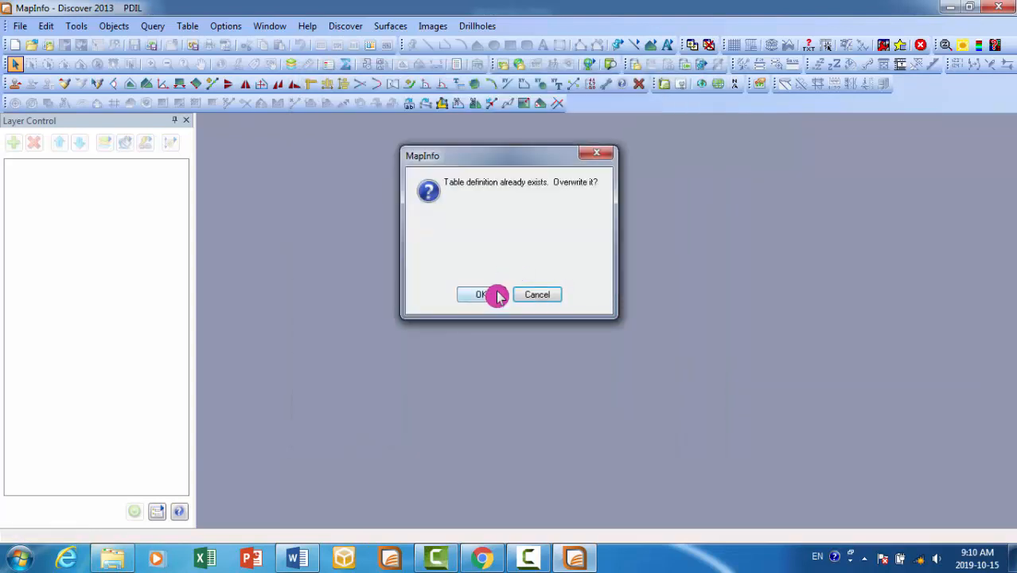
left_click(493, 293)
left_click(430, 269)
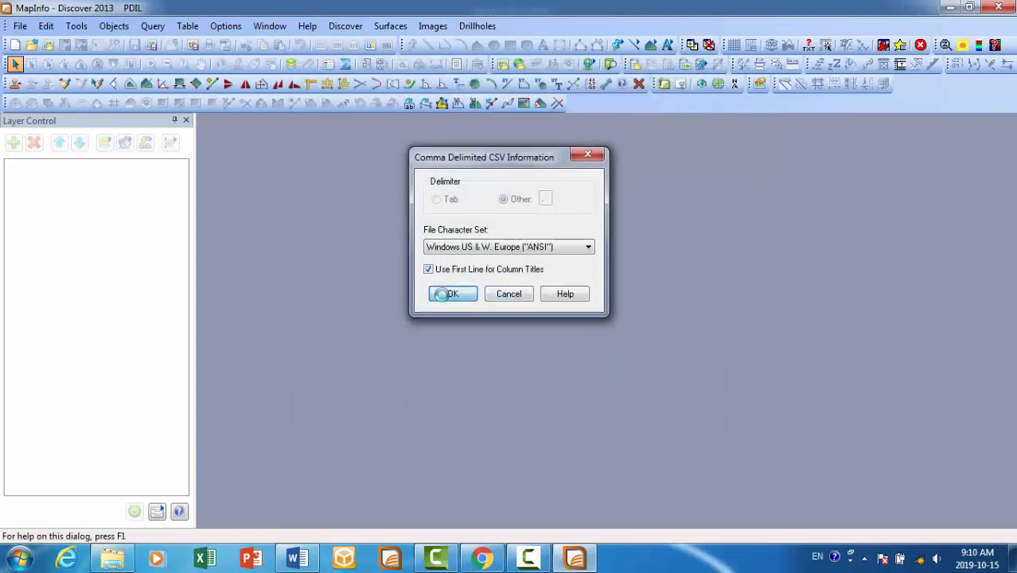
left_click(441, 293)
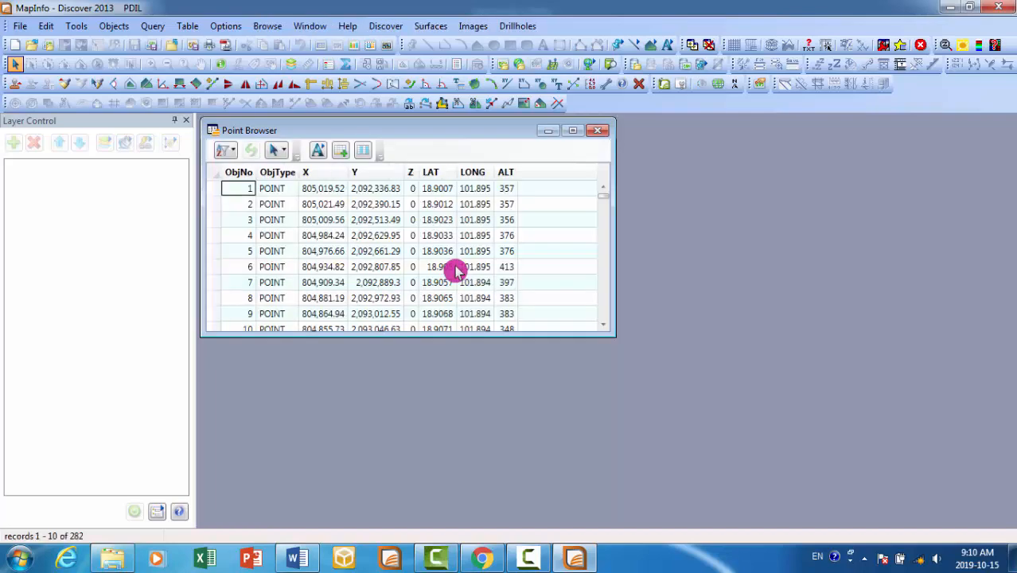
- Set up Create Points for the Point table, taking X coordinates from column X and Y coordinates from column Y
left_click(188, 26)
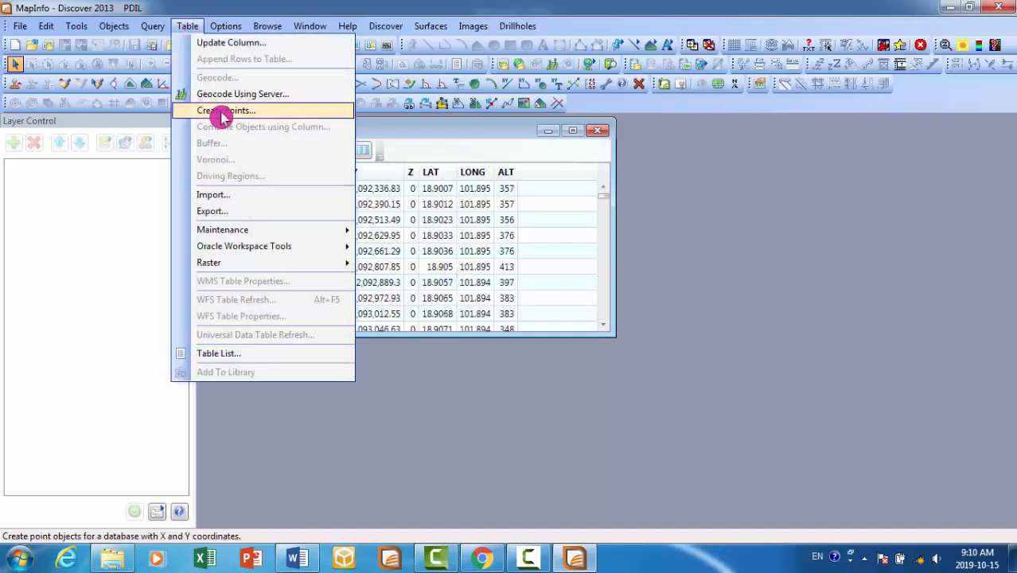
left_click(221, 110)
left_click(631, 211)
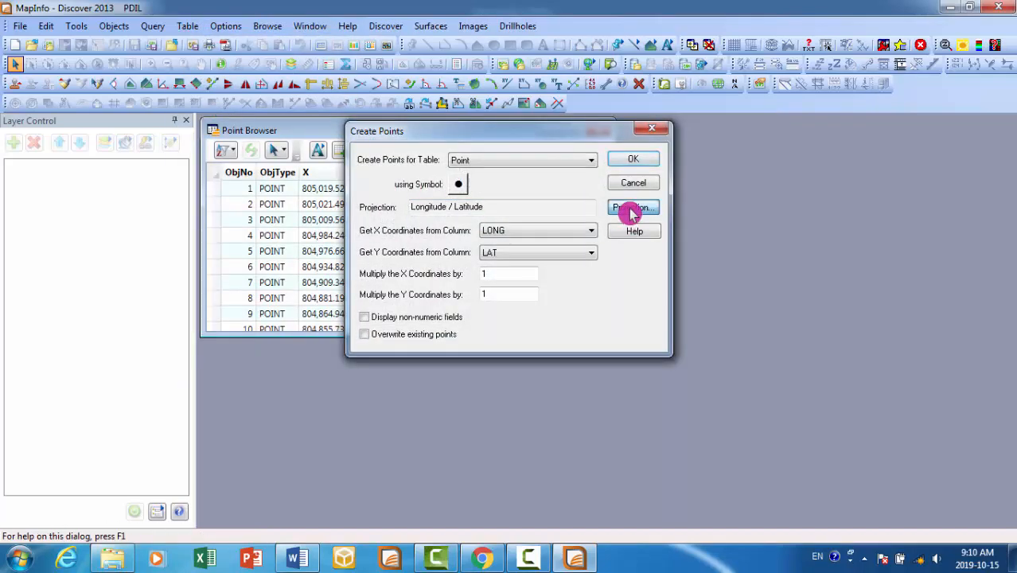
left_click(653, 120)
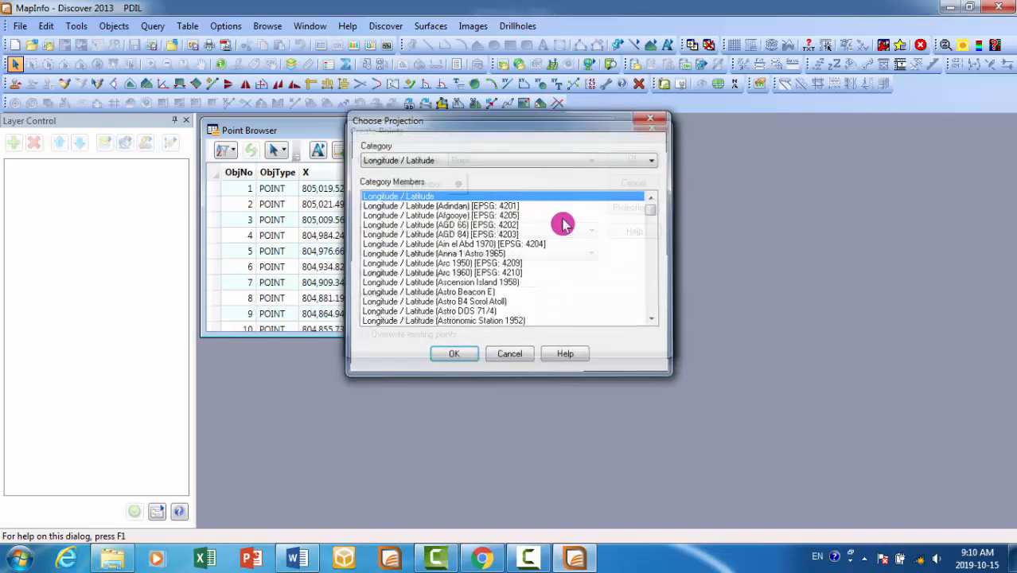
left_click(548, 231)
left_click(510, 264)
left_click(510, 232)
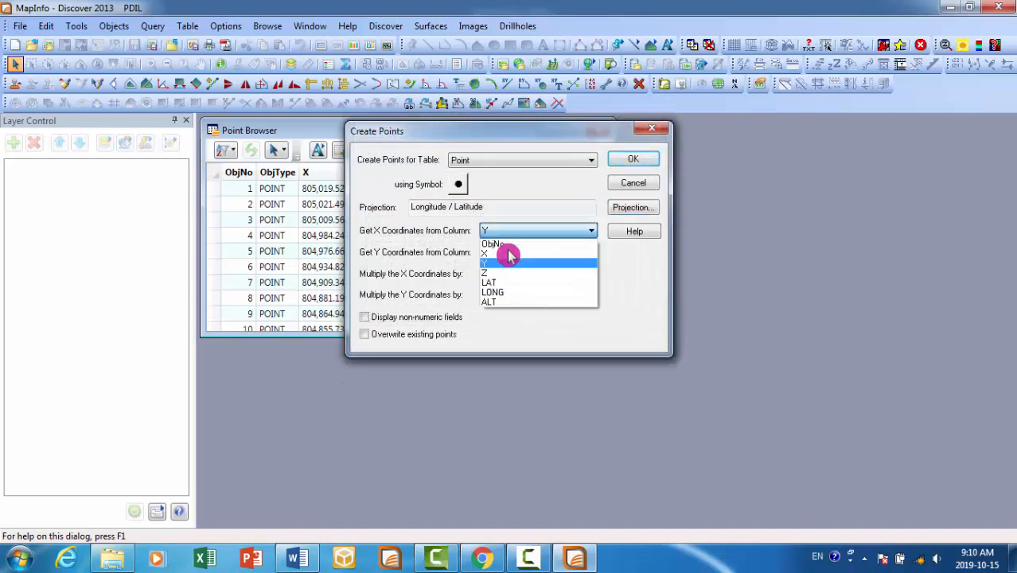
left_click(508, 255)
left_click(510, 252)
left_click(506, 284)
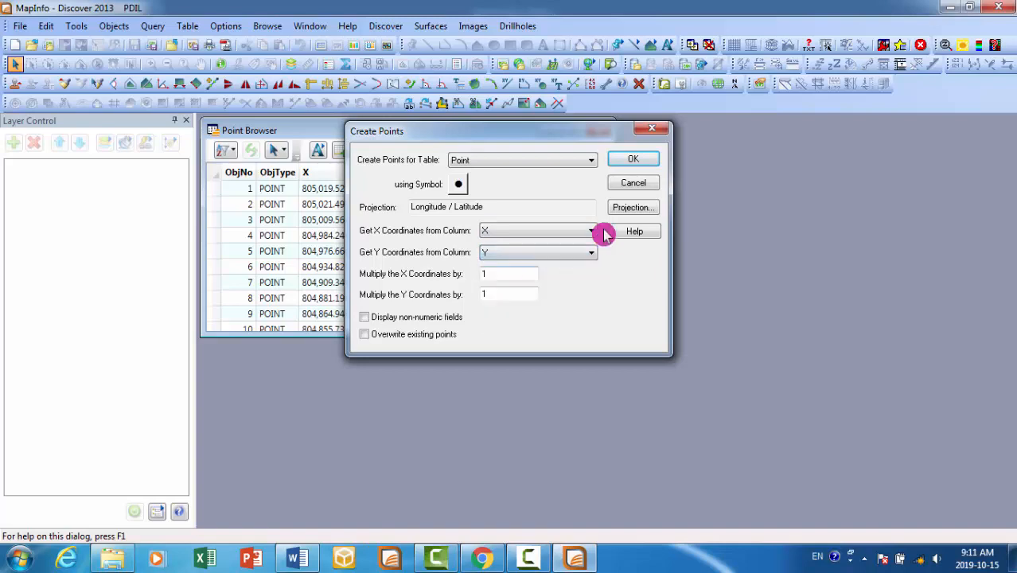
- Set the projection to UTM Zone 47, Northern Hemisphere (WGS 84), and create the points with overwriting of existing points enabled
left_click(631, 207)
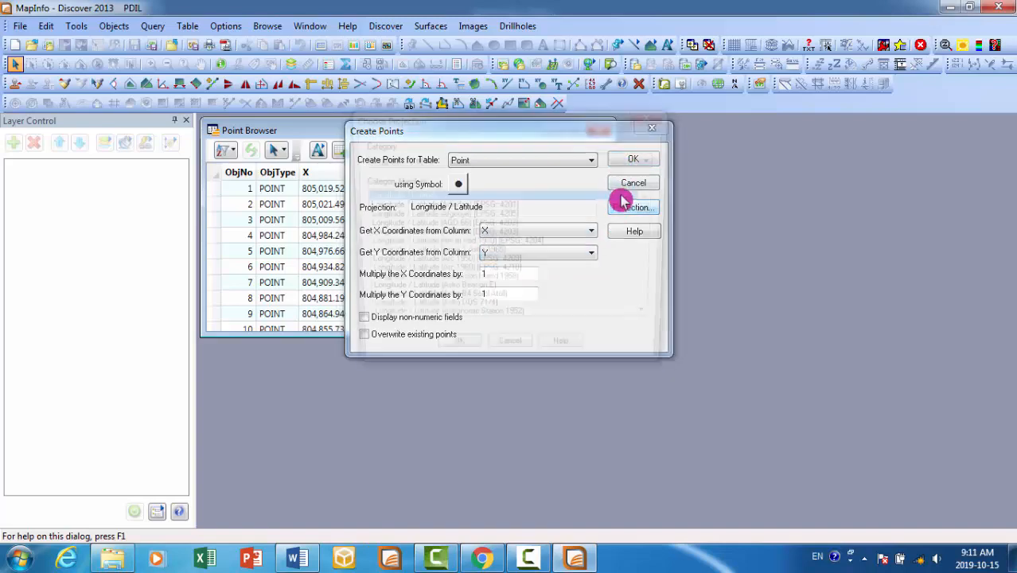
left_click(603, 161)
left_click_drag(665, 204, 641, 479)
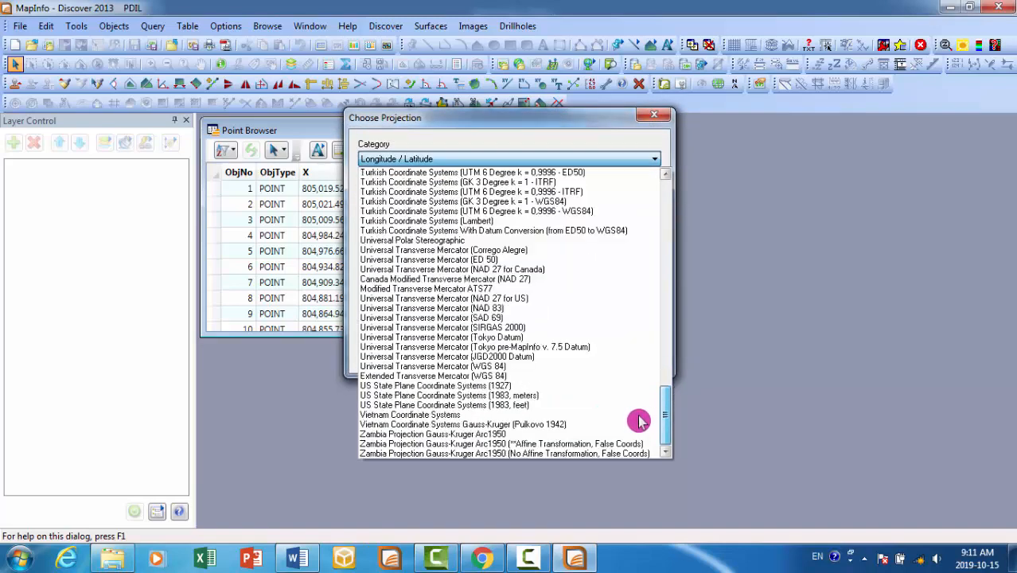
left_click(520, 365)
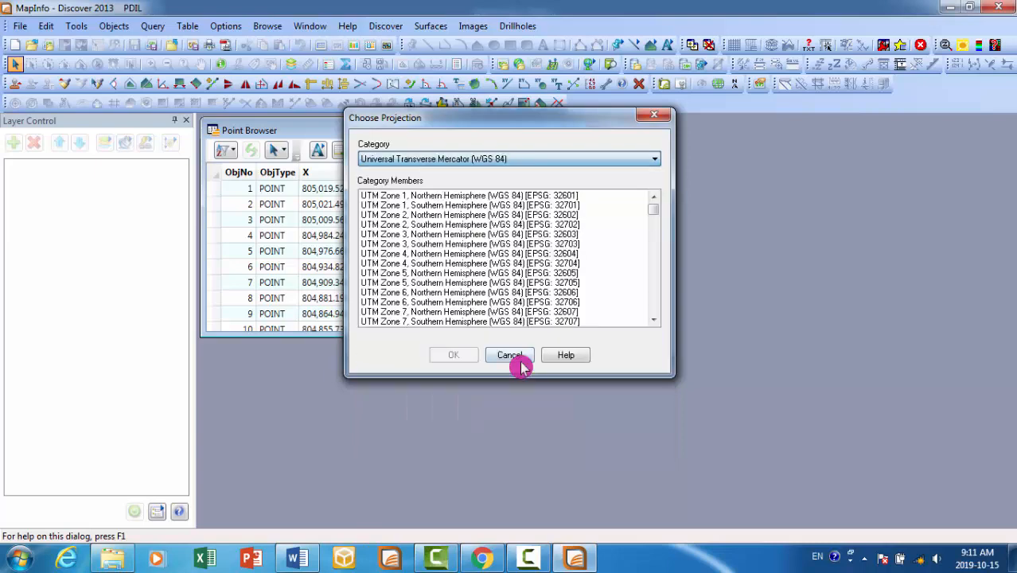
left_click_drag(654, 210, 656, 291)
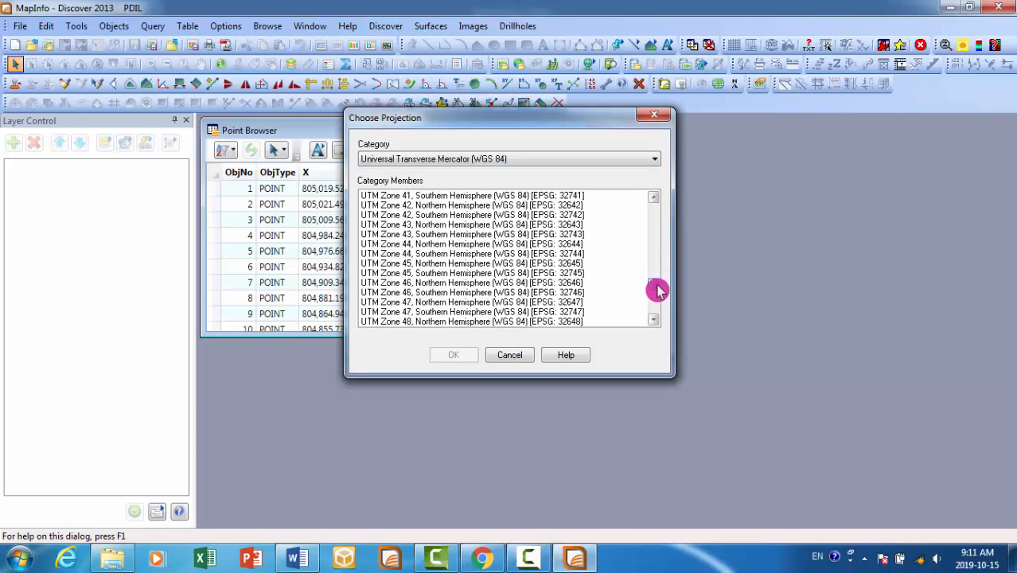
left_click(522, 303)
left_click(454, 356)
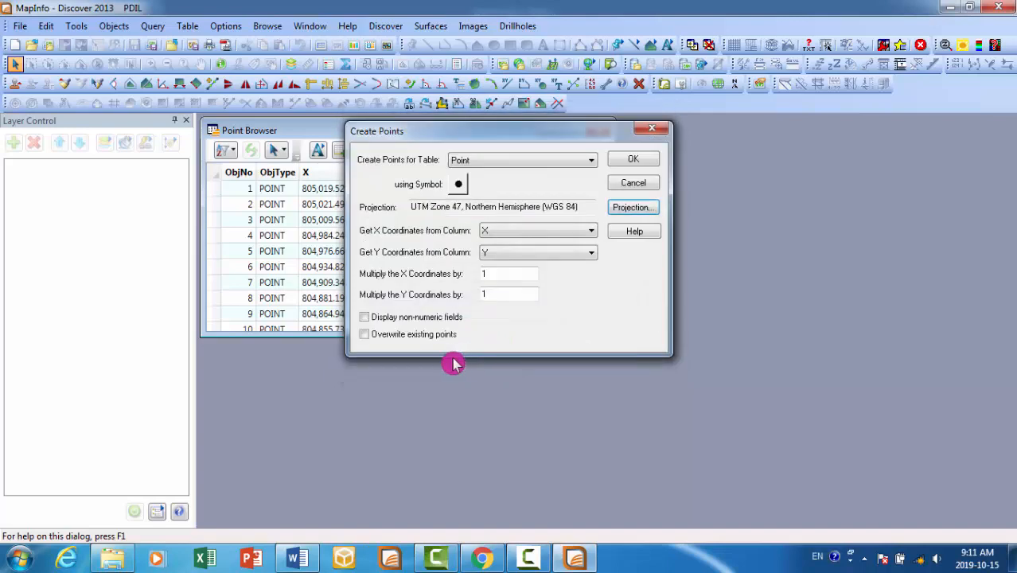
left_click(400, 336)
left_click(633, 159)
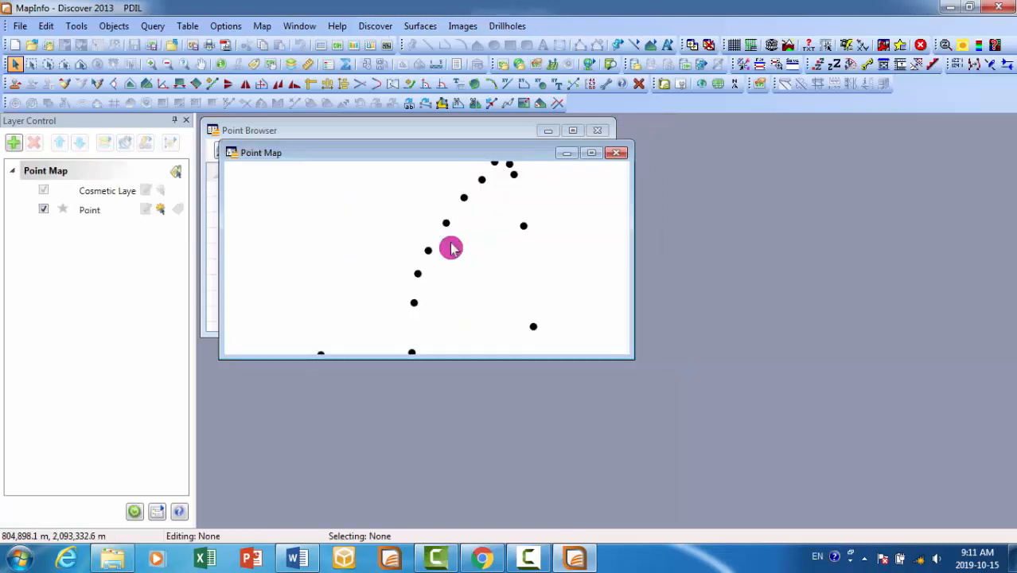
- Maximize the Point map window and select all the points with a marquee around them
left_click(592, 157)
scroll(578, 272, "down", 5)
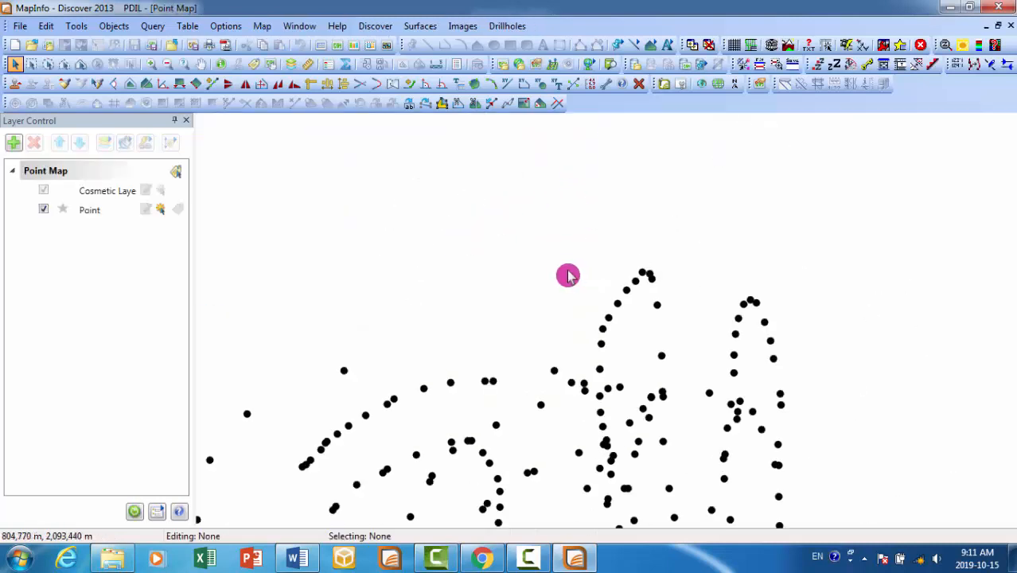
left_click(200, 64)
left_click_drag(615, 323, 598, 280)
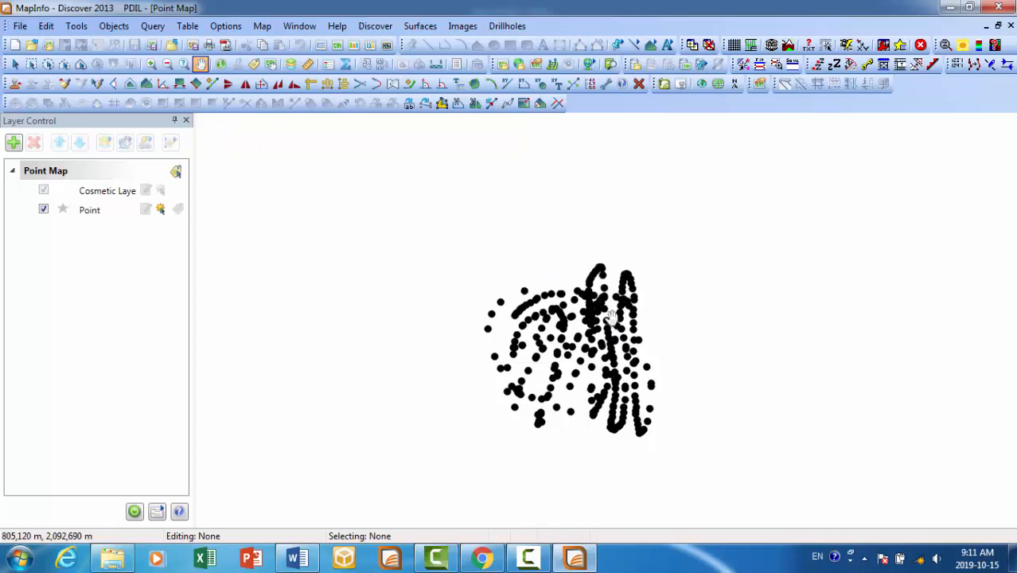
left_click_drag(599, 376, 603, 331)
scroll(589, 341, "up", 1)
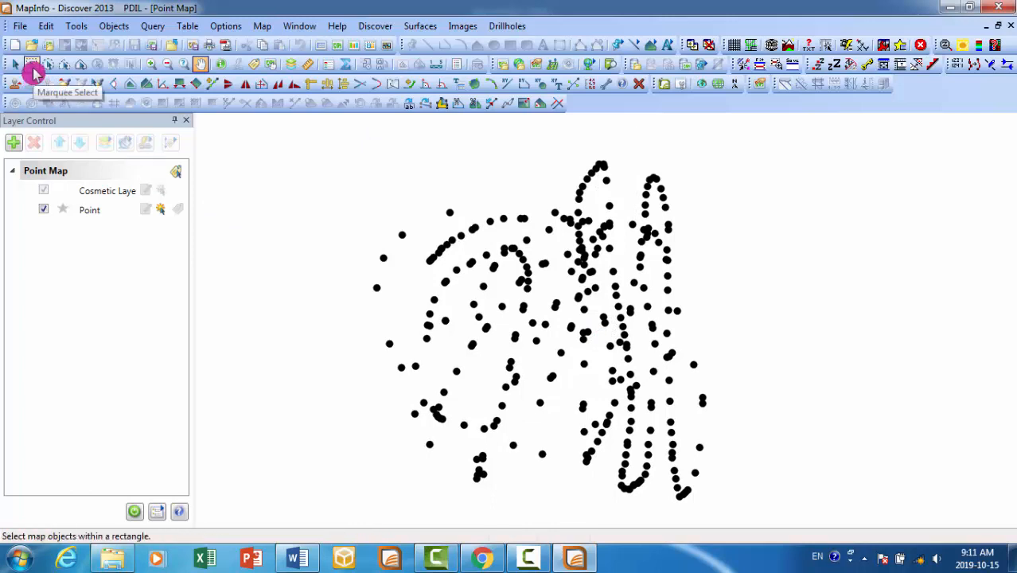
left_click(33, 70)
left_click_drag(314, 136, 768, 363)
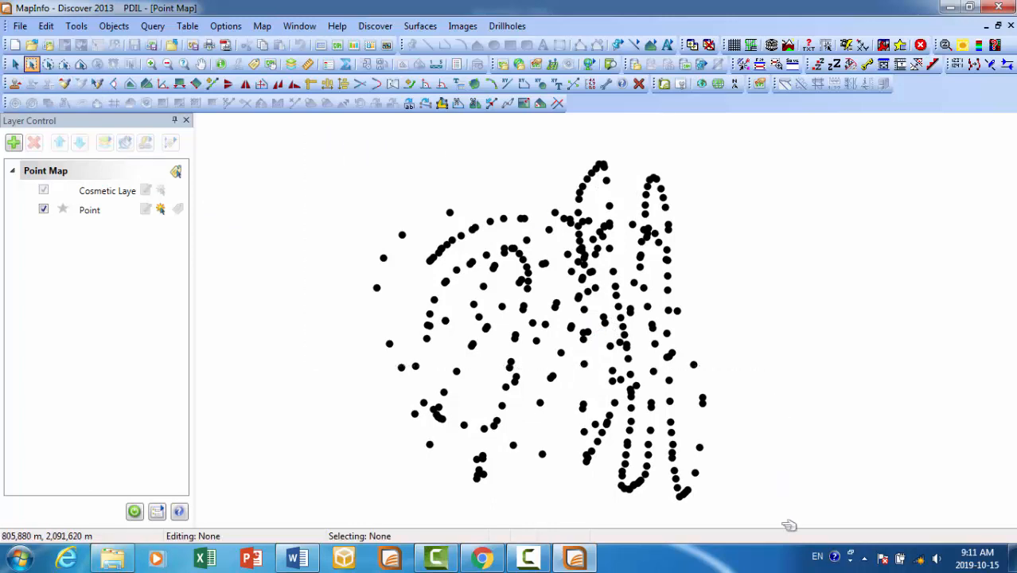
left_click_drag(789, 525, 776, 518)
- Make the layer of the selected points editable and return to the Select tool
right_click(625, 324)
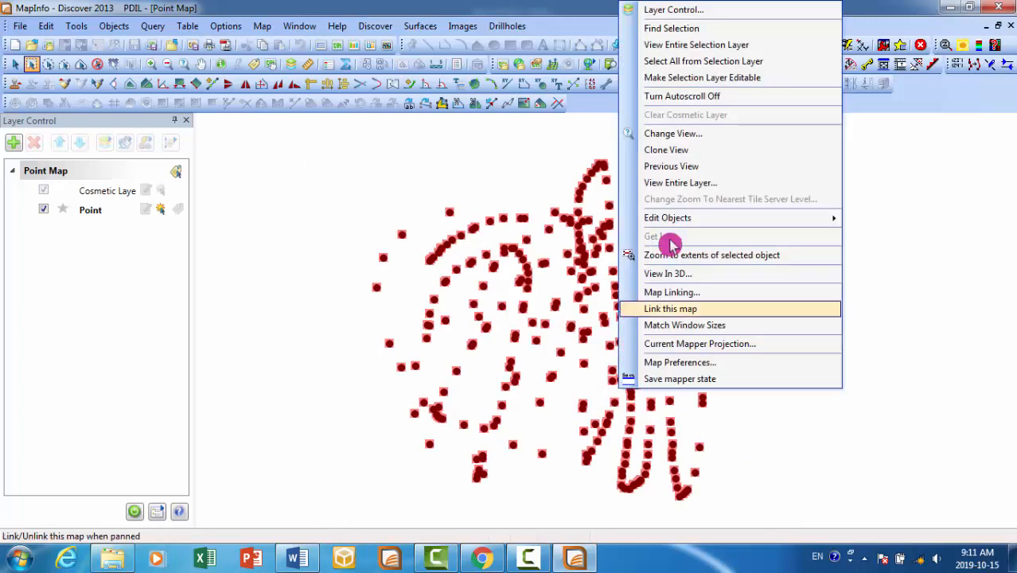
left_click(660, 93)
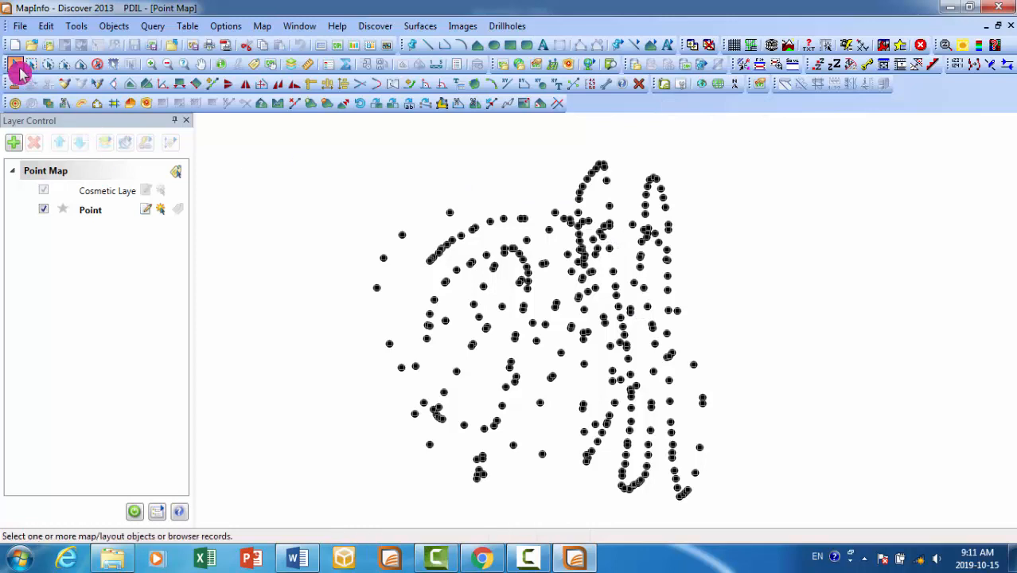
left_click(15, 63)
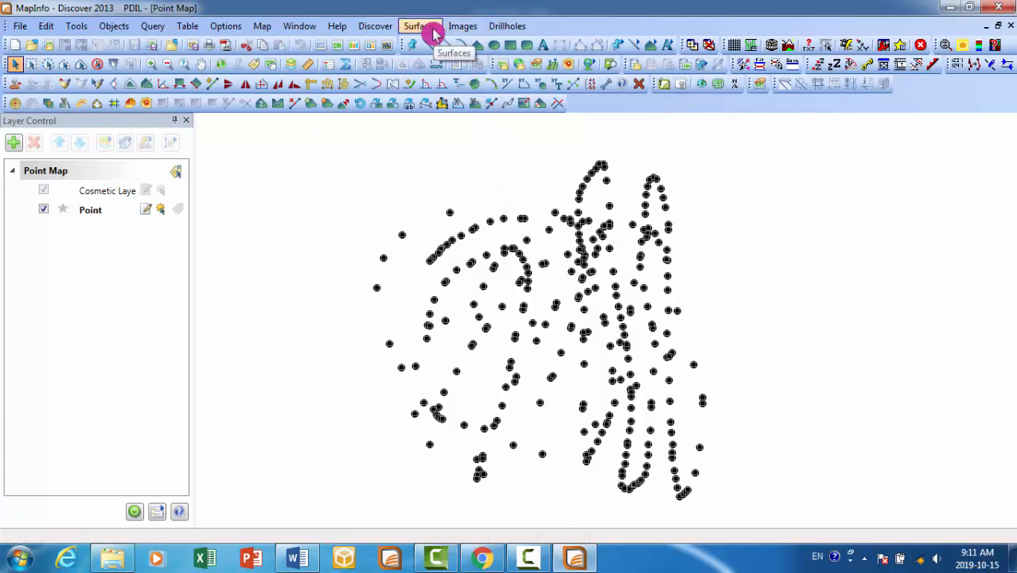
- Start interactive grid creation from the Point table and choose ALT as the field to grid
left_click(420, 26)
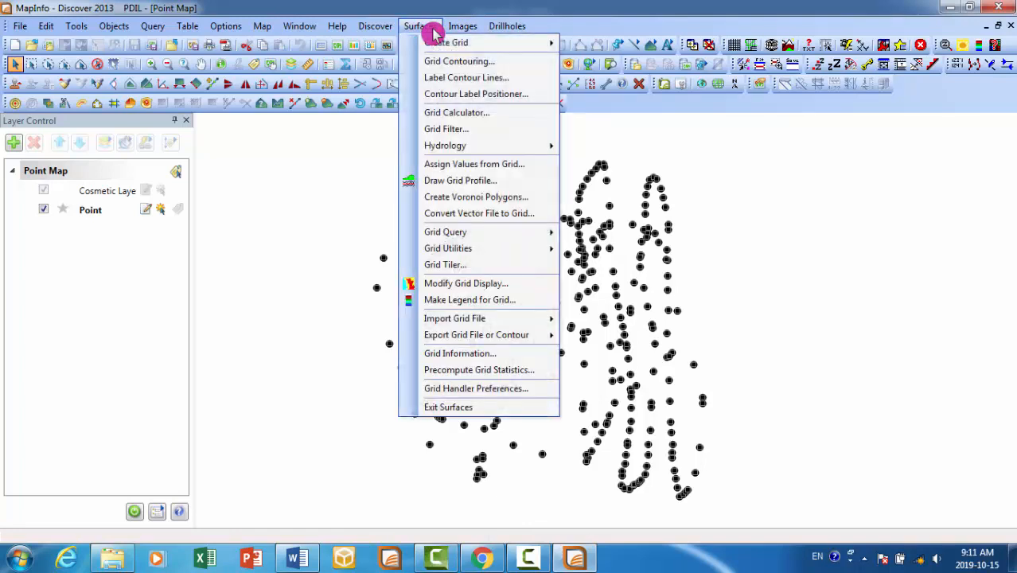
mouse_move(438, 41)
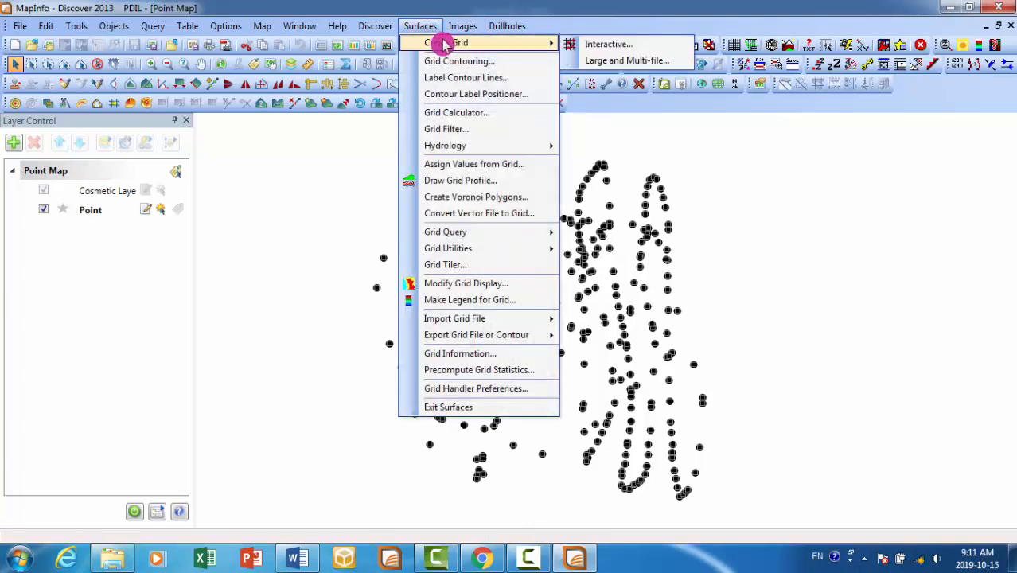
left_click(661, 49)
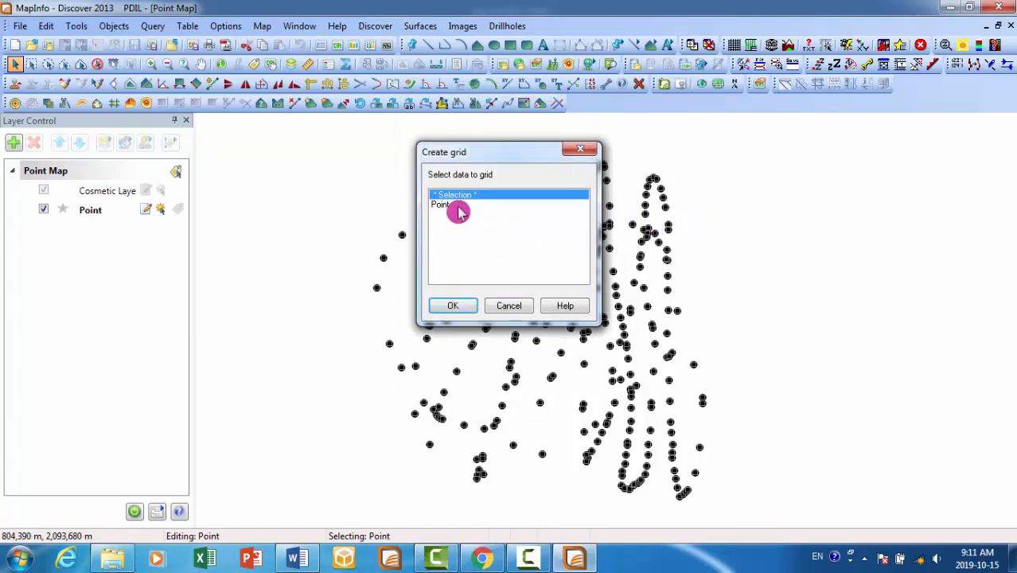
left_click(458, 205)
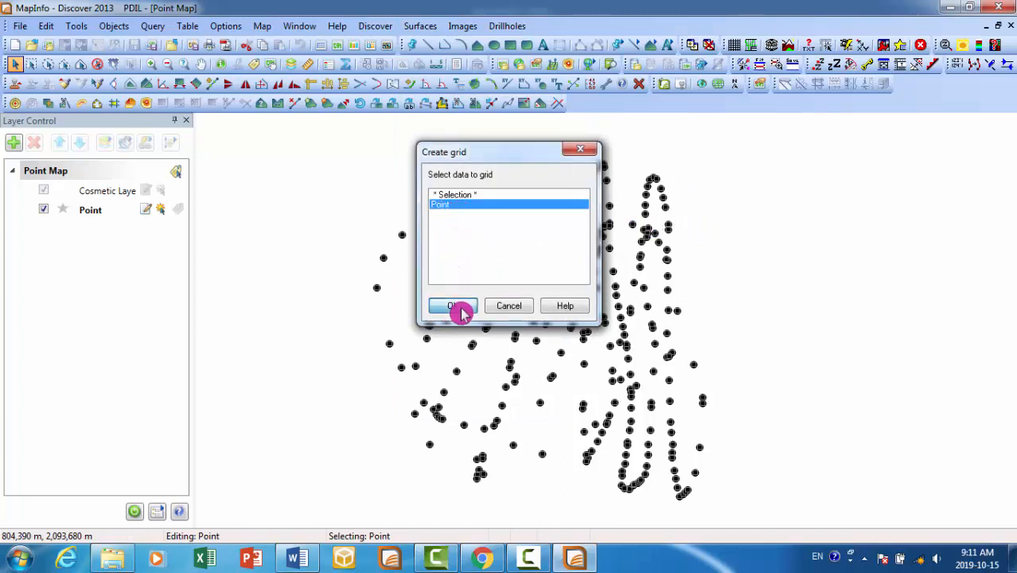
left_click(460, 309)
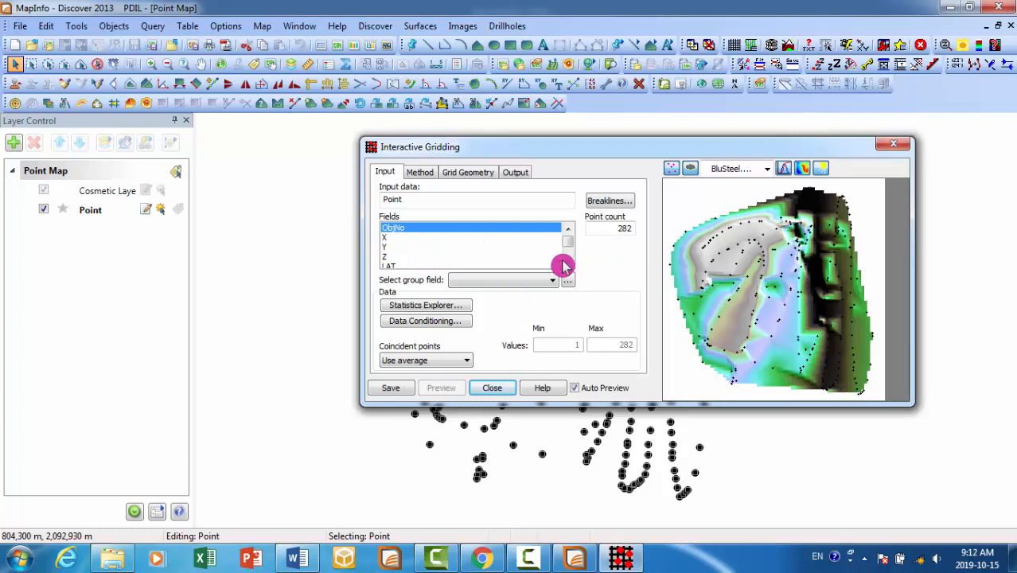
scroll(562, 265, "down", 1)
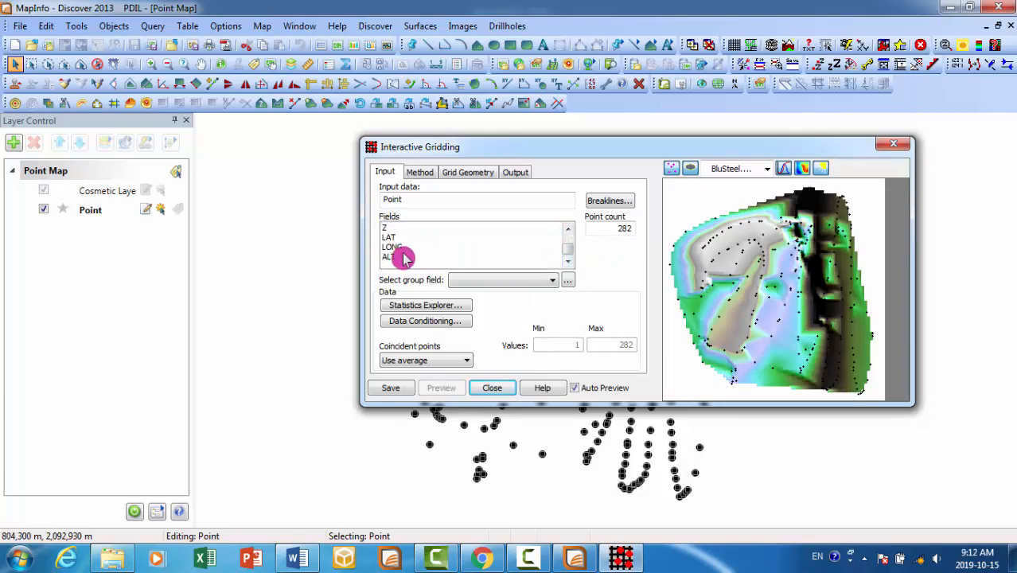
left_click(393, 263)
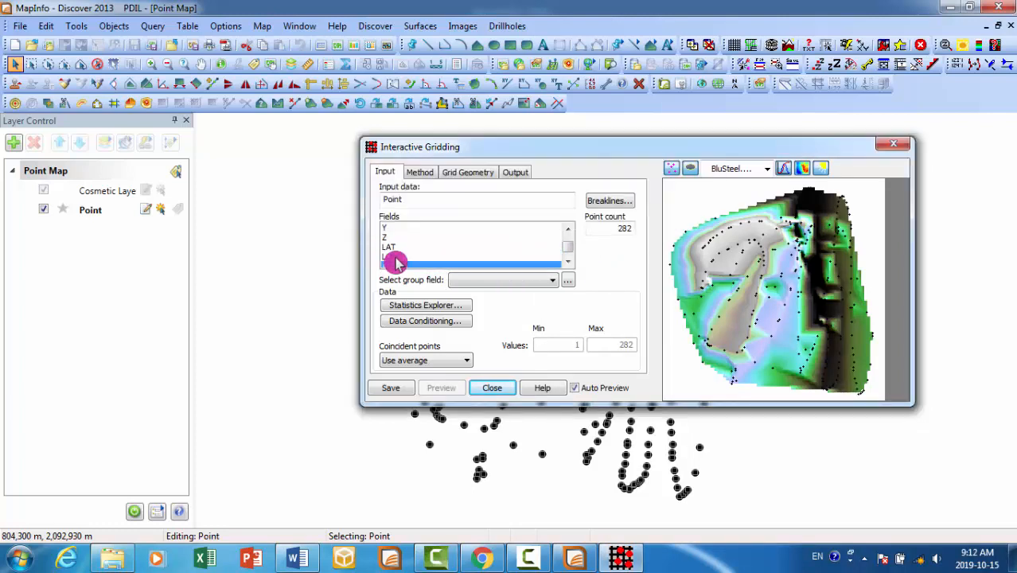
- Try the DEM_screen.clr colour table on the grid preview and set the final colour table to elevation.lut
left_click(766, 169)
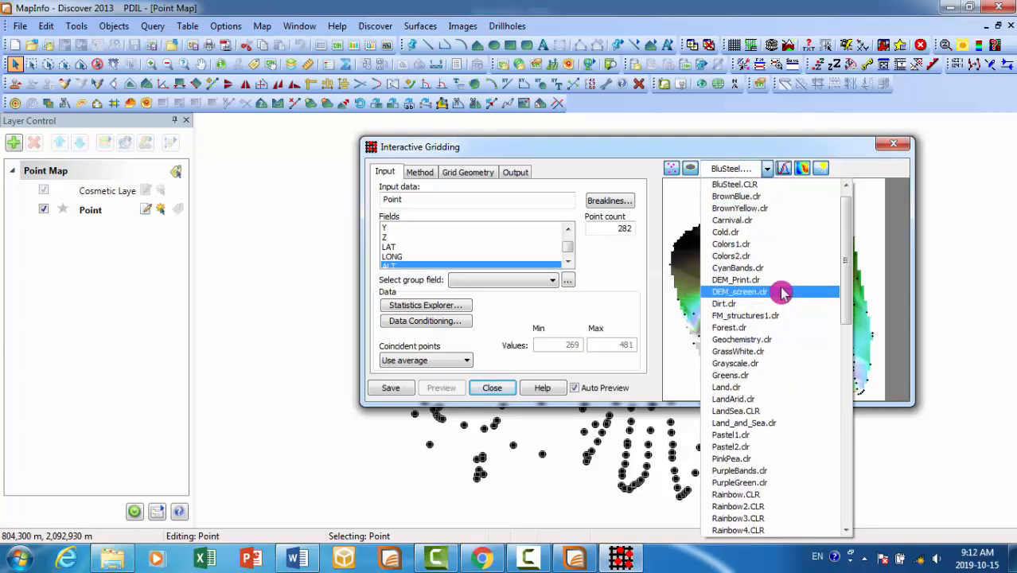
left_click(782, 293)
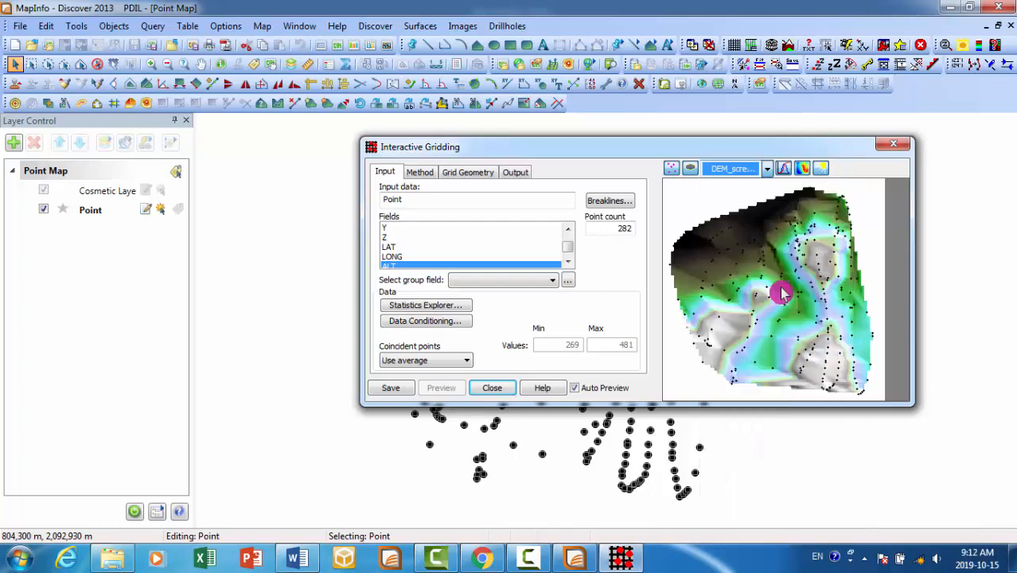
left_click(770, 170)
scroll(777, 286, "down", 6)
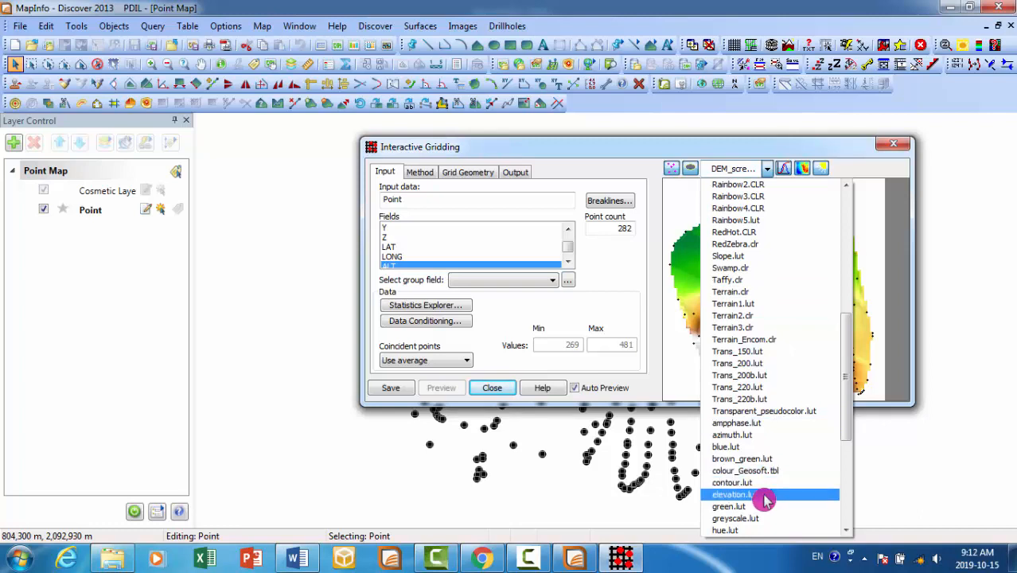
left_click(764, 497)
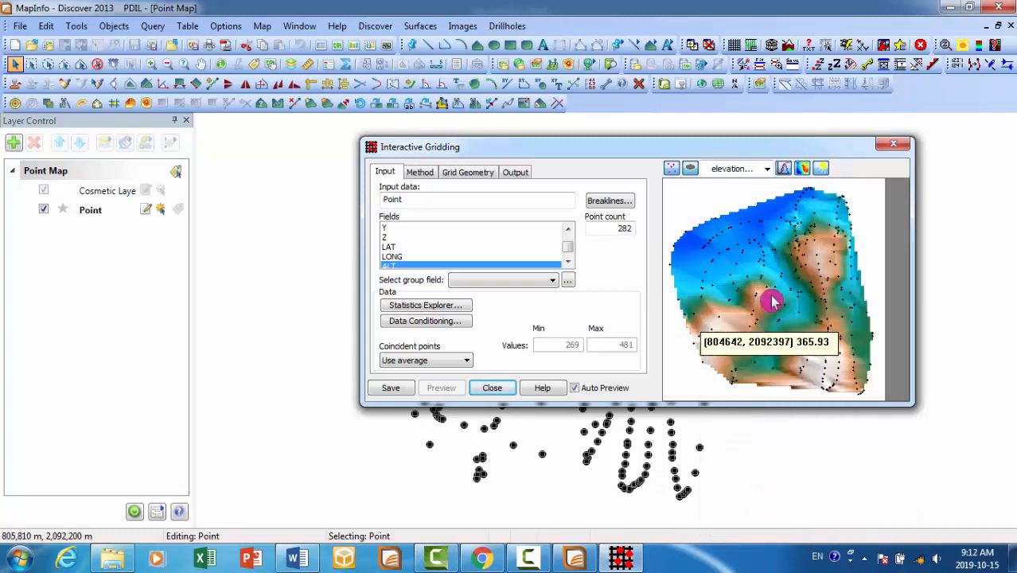
- Set the grid preview's colour table to contour.lut and keep Use average for the coincident points
left_click(765, 172)
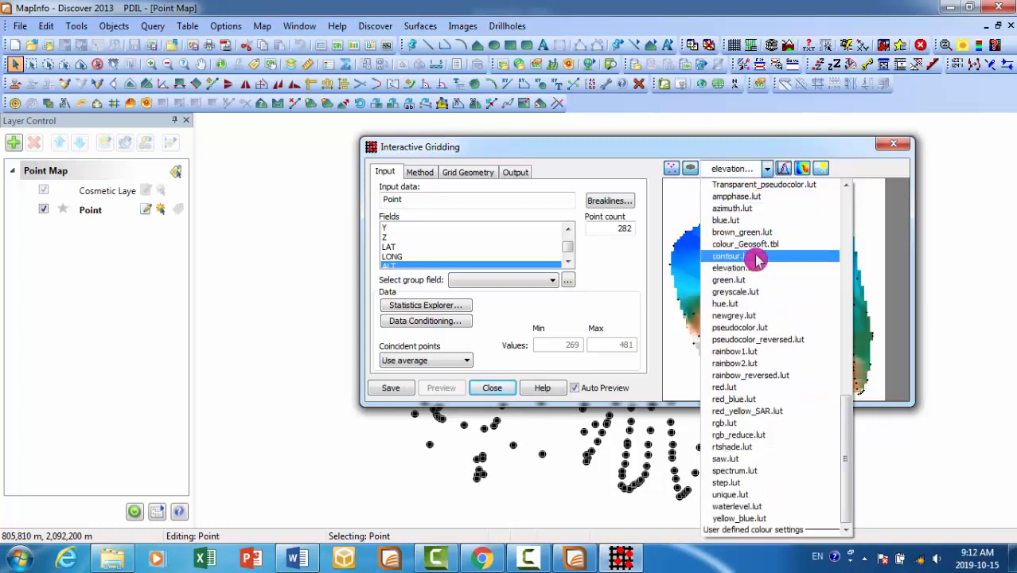
scroll(756, 257, "up", 1)
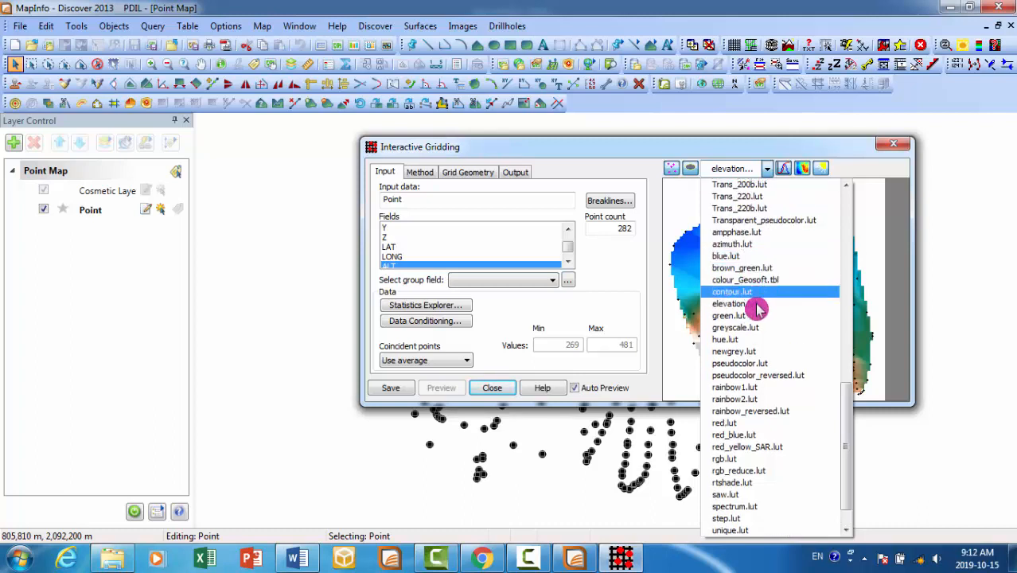
left_click(766, 292)
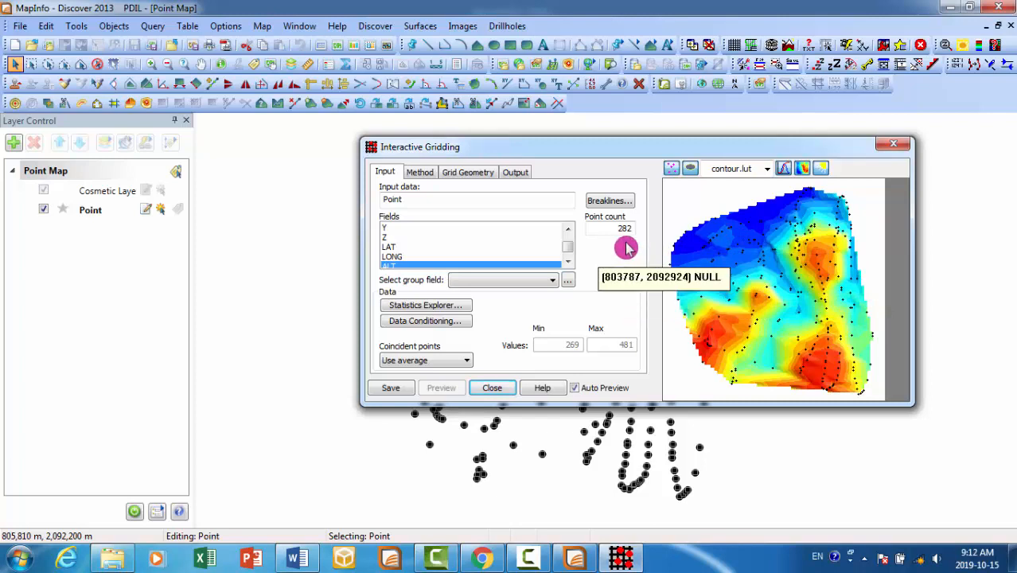
left_click(464, 359)
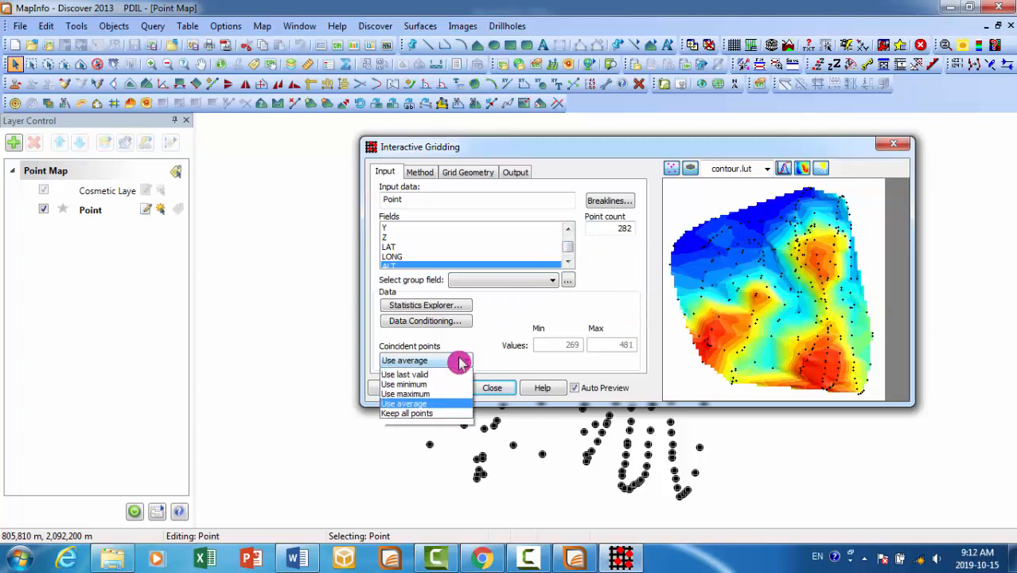
left_click(462, 360)
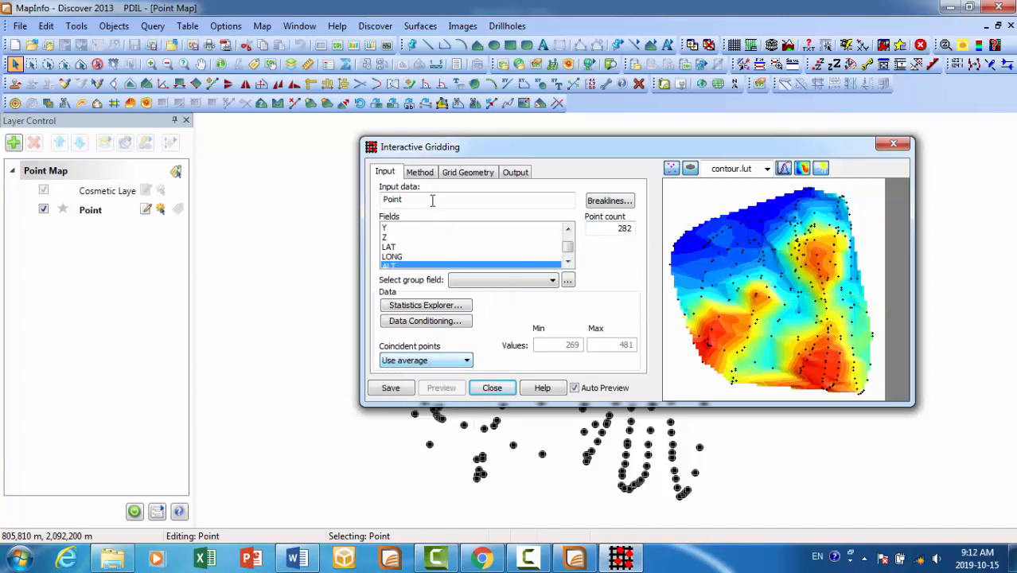
- Try the Distance Grid, Density Grid, Minimum Curvature, Kriging, Inverse Distance Weighting and Spatial Neighbour gridding methods, and return to Triangulation
left_click(419, 172)
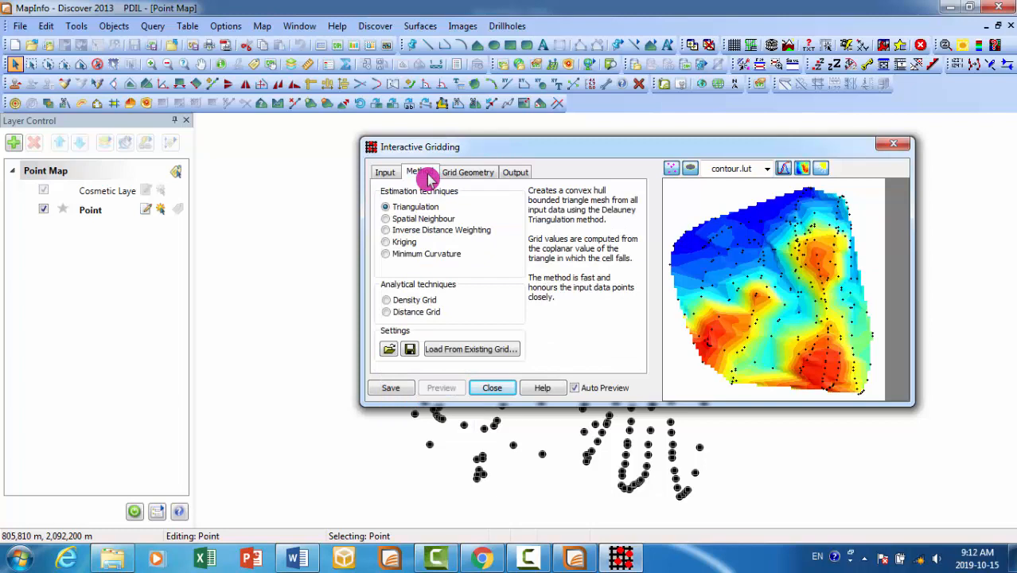
left_click(389, 313)
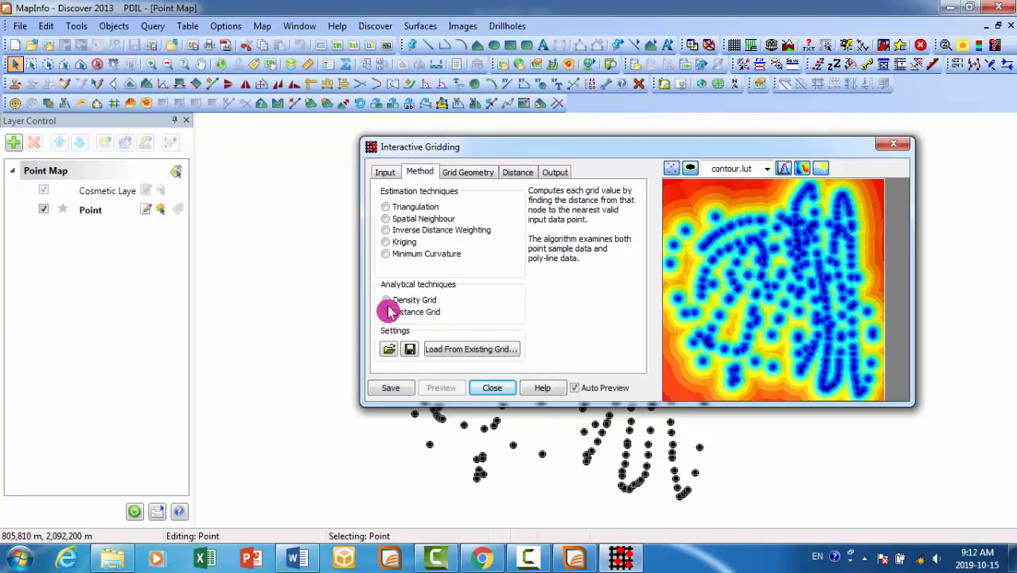
left_click(388, 302)
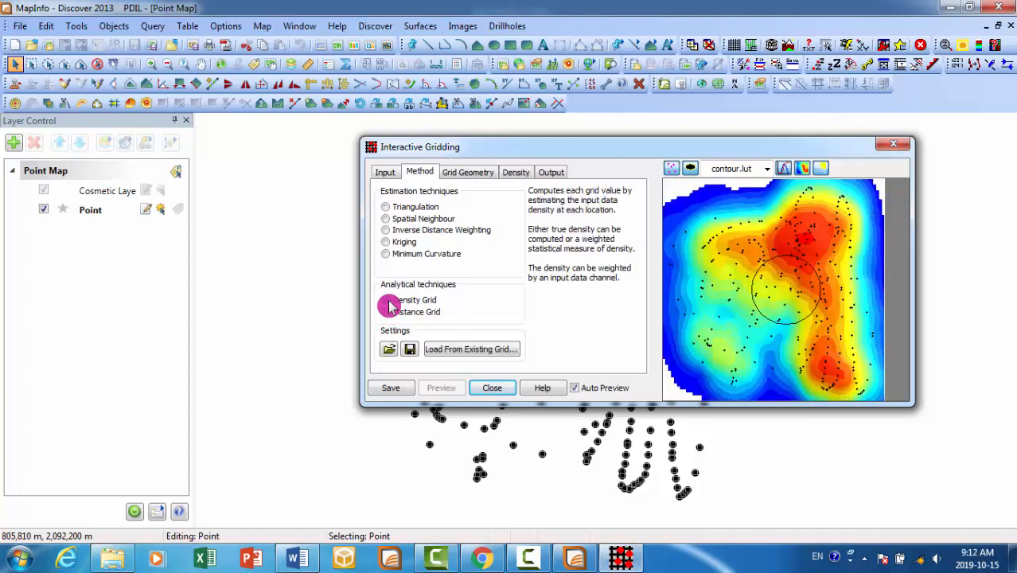
left_click(396, 255)
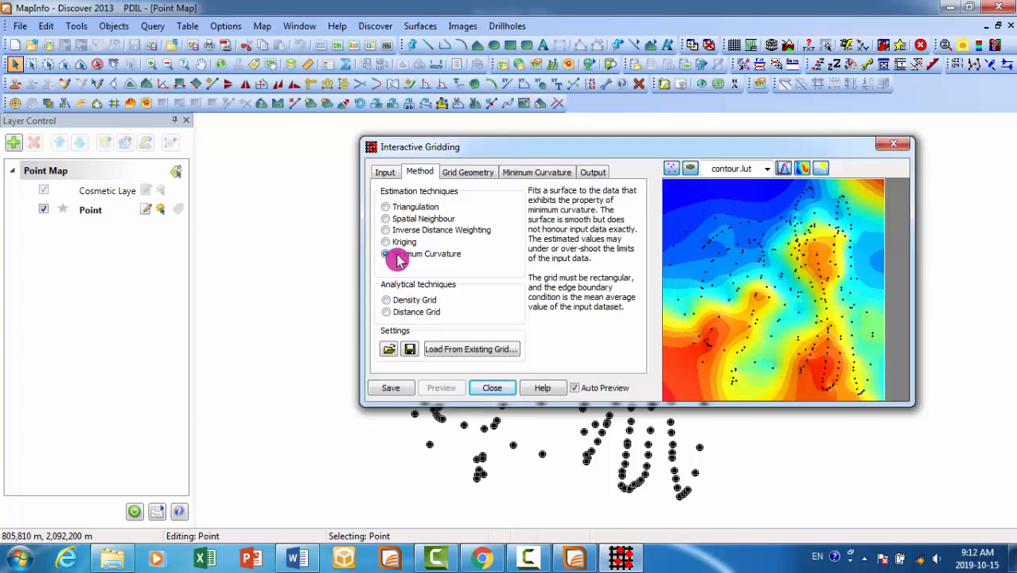
left_click(398, 244)
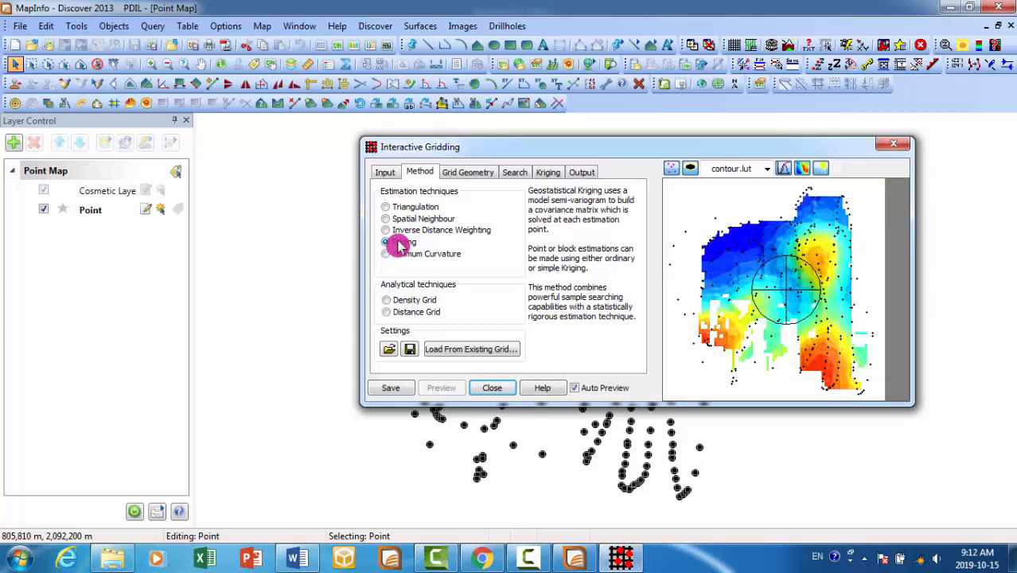
left_click(389, 230)
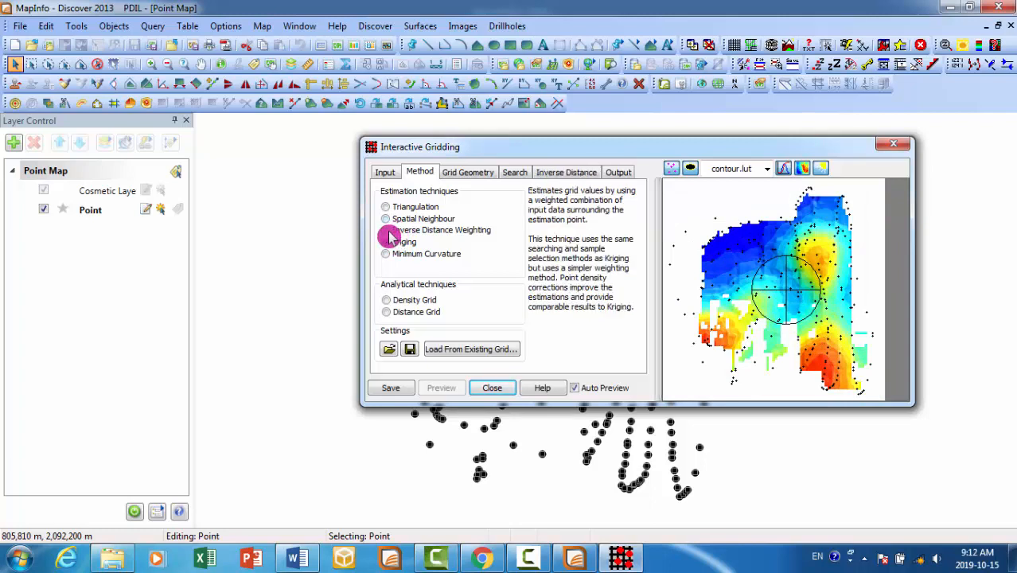
left_click(389, 222)
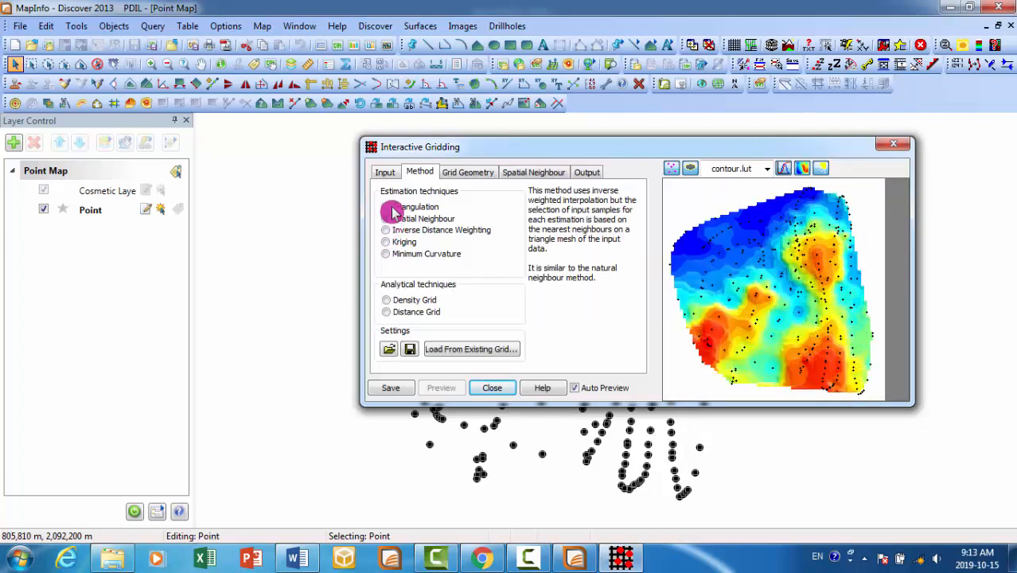
left_click(389, 208)
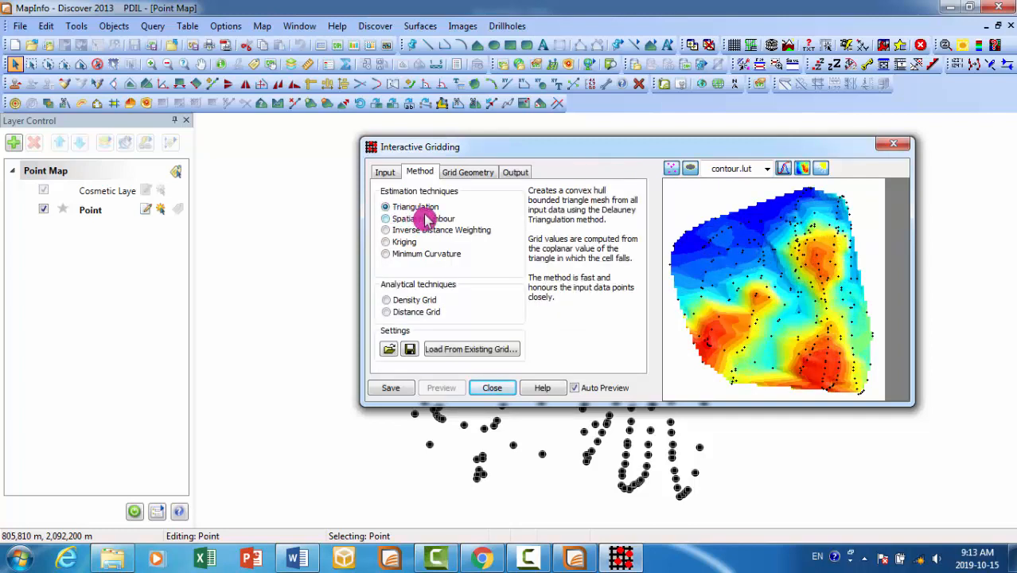
- Review the grid geometry and output settings and save the triangulated grid as Point_ALT.ers in ERMapper format
left_click(458, 174)
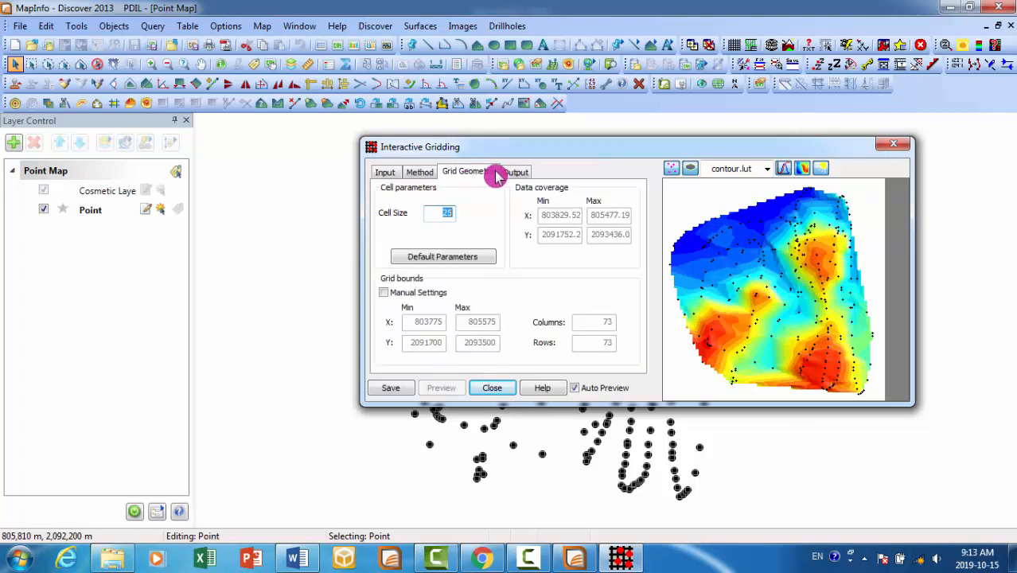
left_click(519, 175)
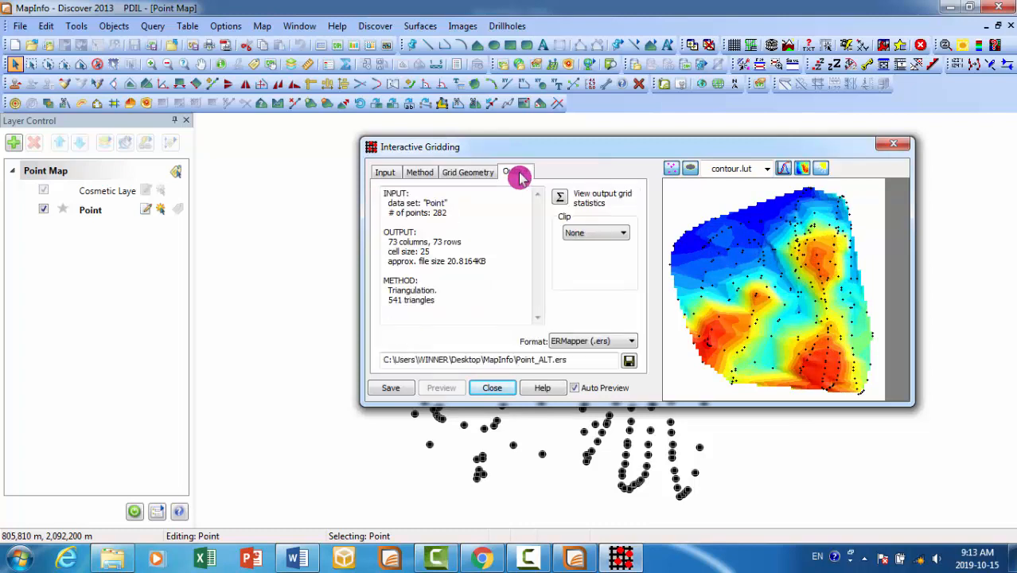
left_click(386, 173)
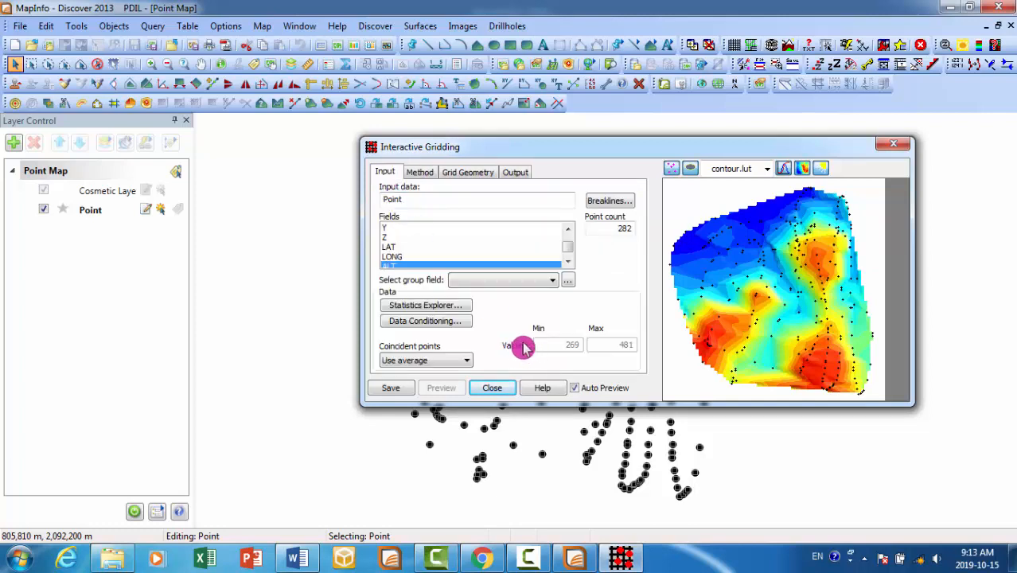
left_click(395, 389)
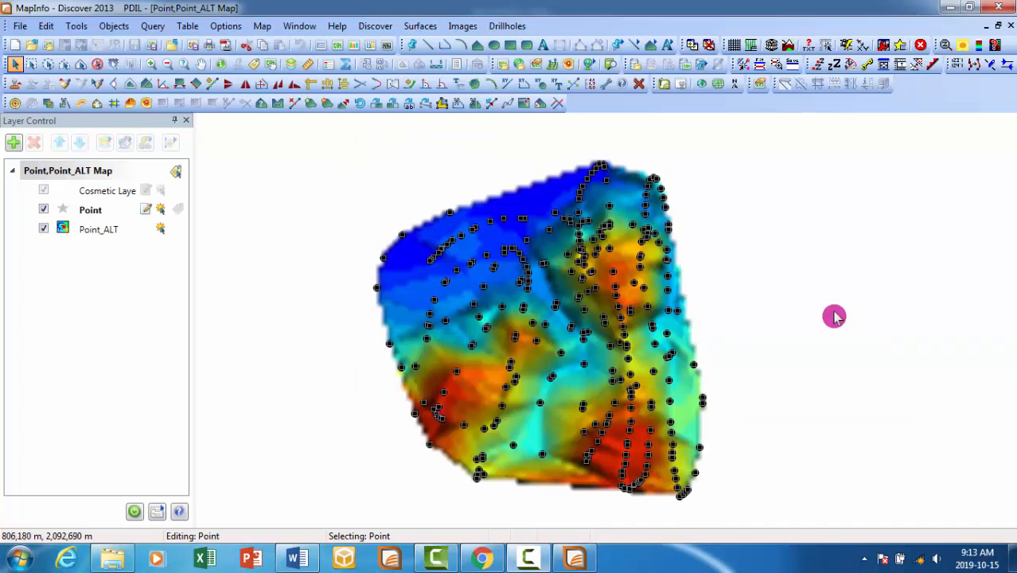
- Clear the point selection and hide the Point layer so only the Point_ALT grid is displayed
left_click(828, 316)
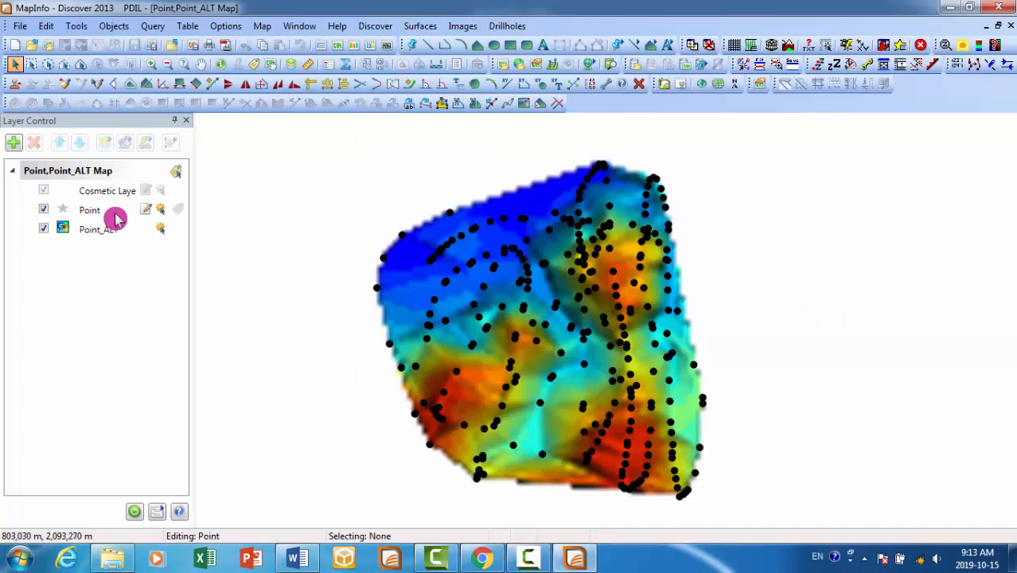
left_click(43, 209)
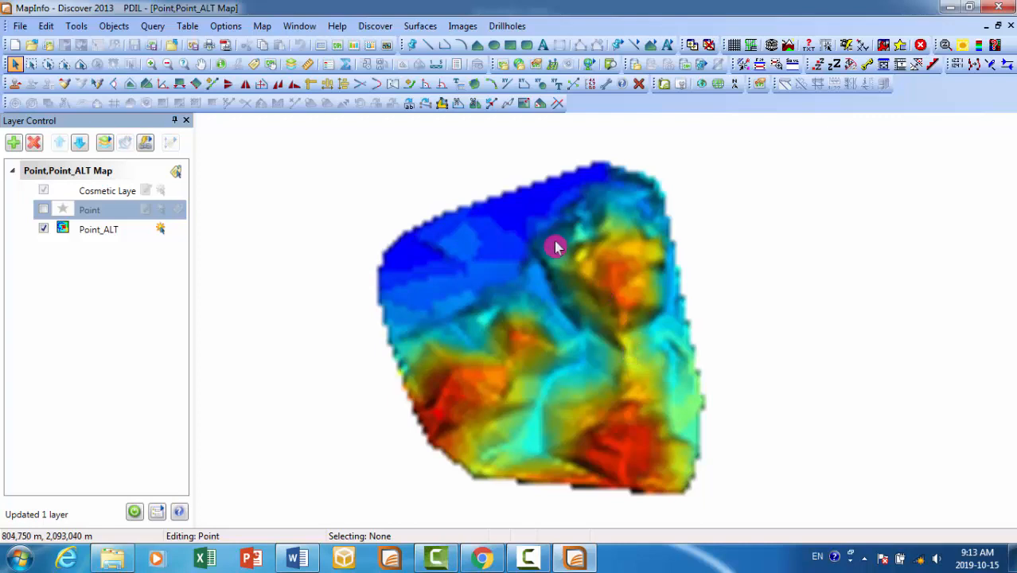
- Start grid contouring for the POINT_ALT.ERS grid and set the colour of the minor contour lines to orange
left_click(426, 27)
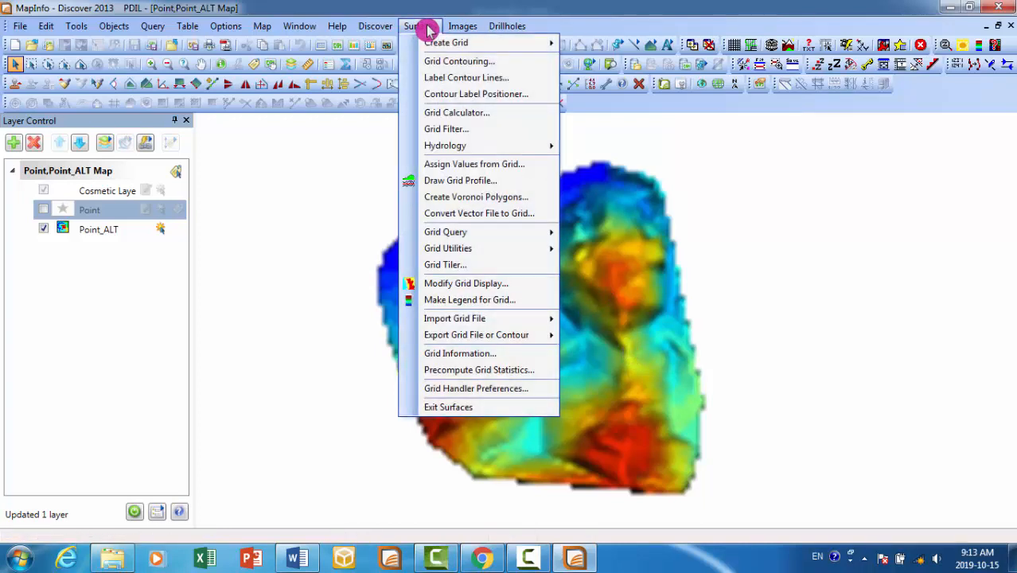
left_click(527, 63)
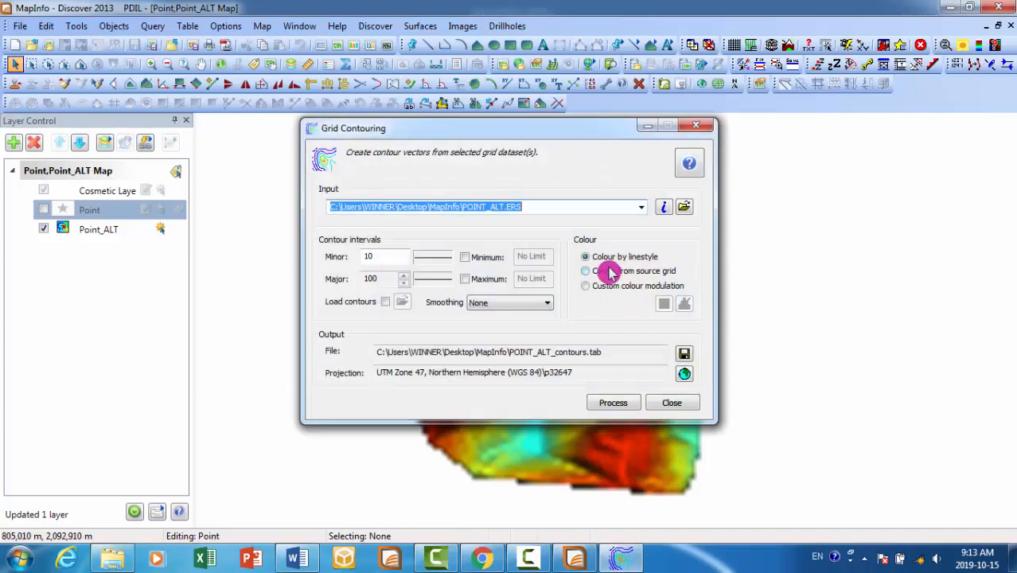
left_click(391, 259)
left_click(429, 260)
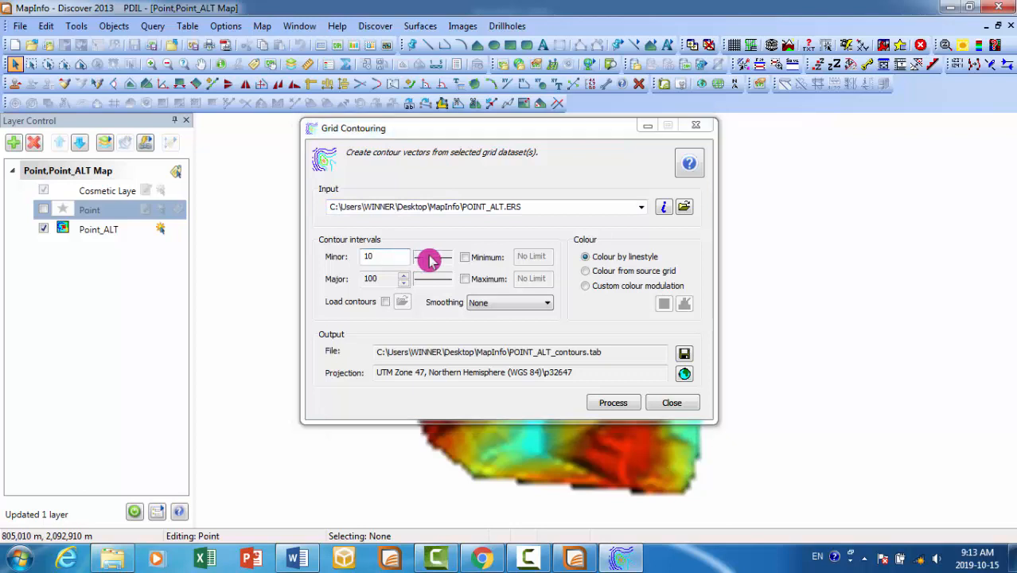
left_click(526, 235)
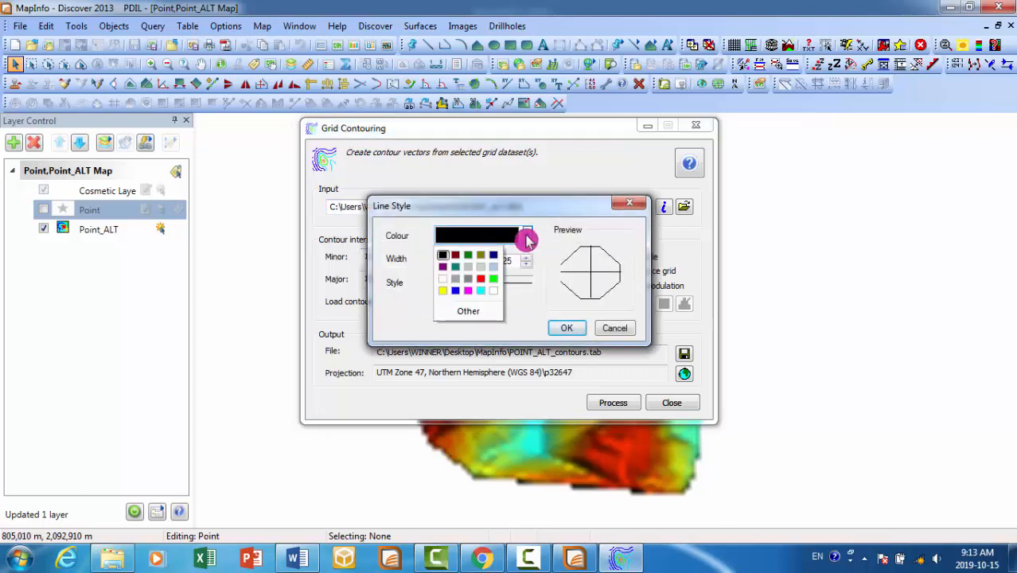
left_click(469, 310)
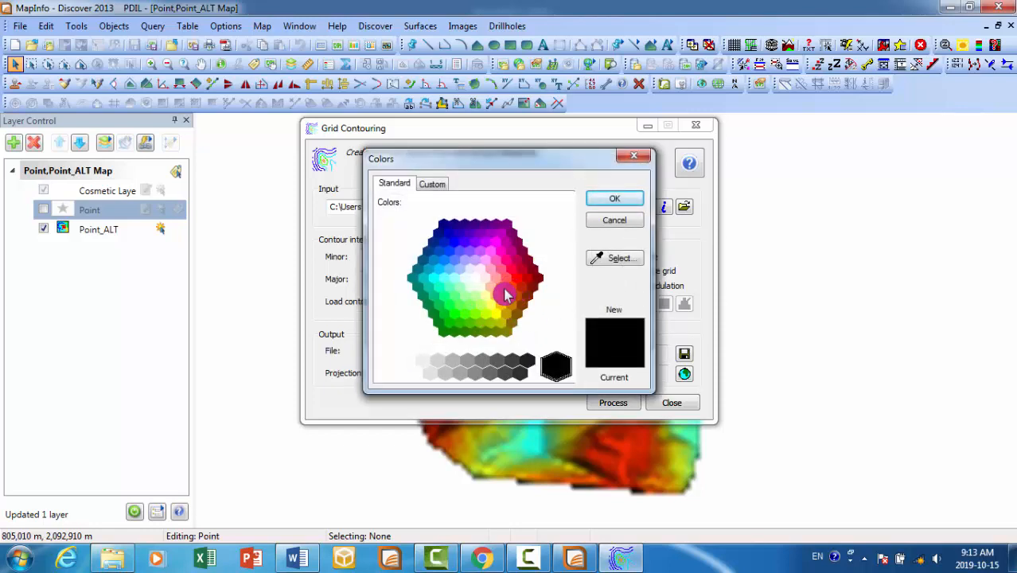
left_click(505, 297)
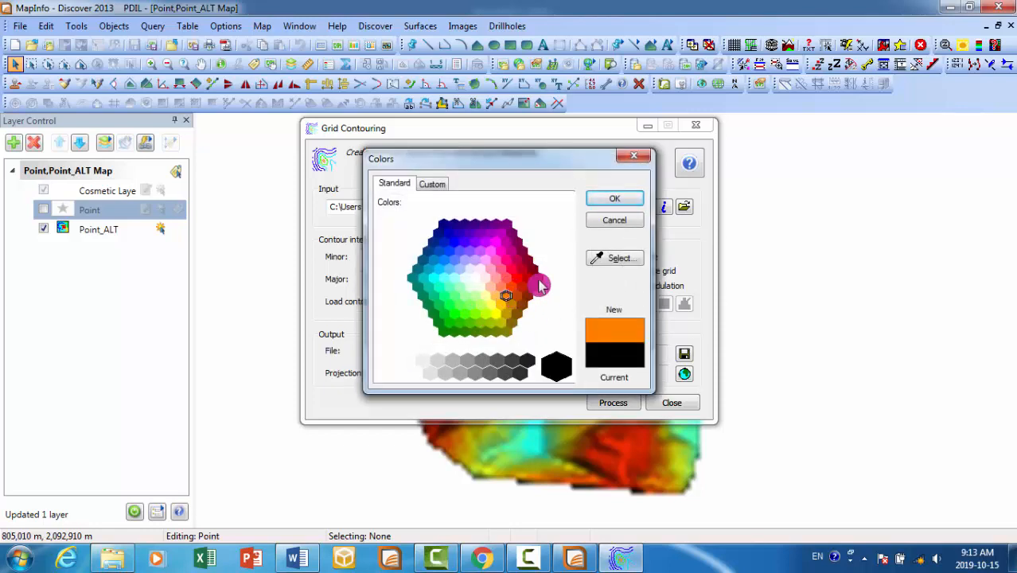
left_click(597, 203)
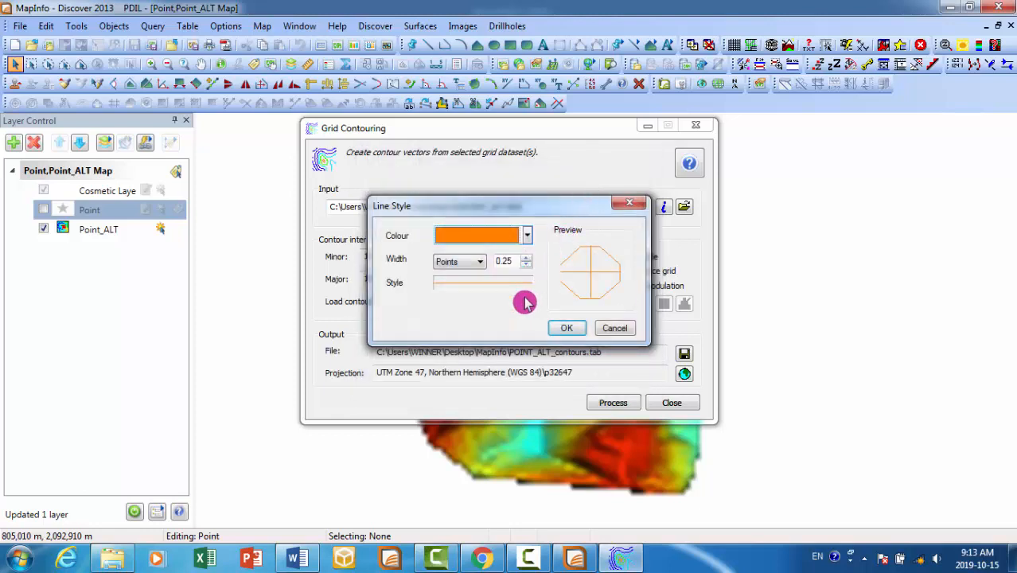
left_click(570, 332)
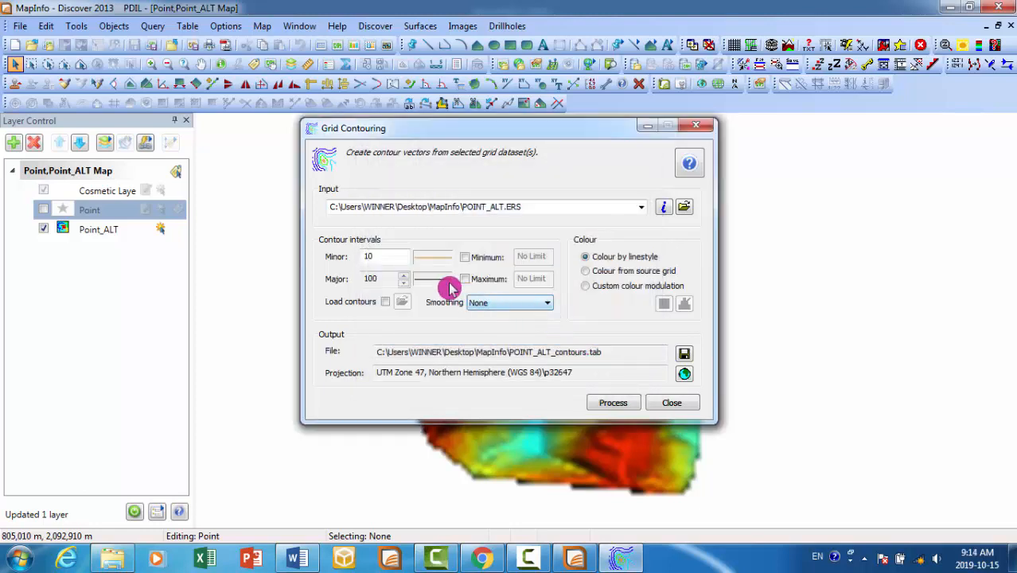
- Style the major contour lines dark red with a width of 0.5 points and set contour smoothing to Decimate low
left_click(443, 283)
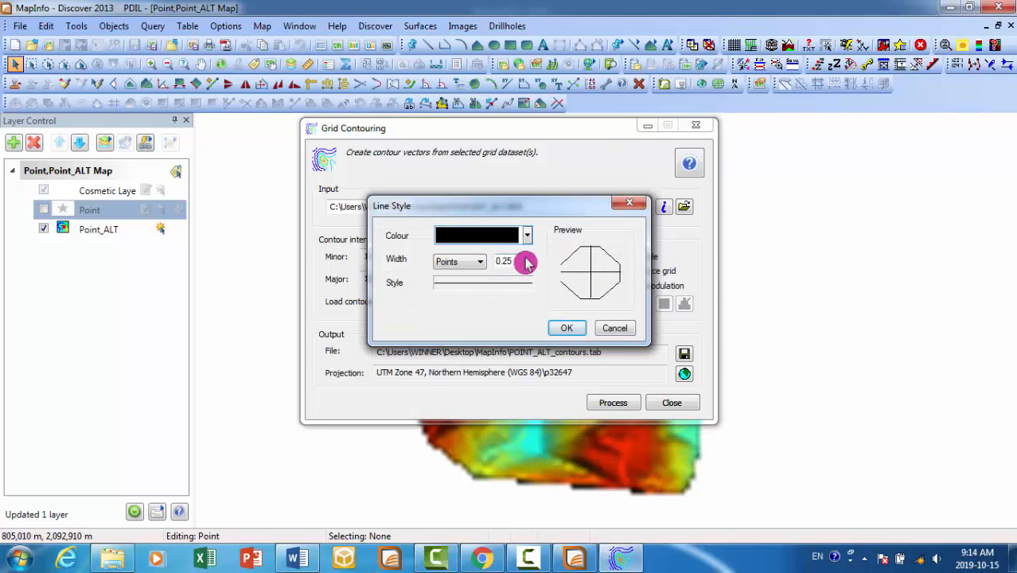
left_click(528, 244)
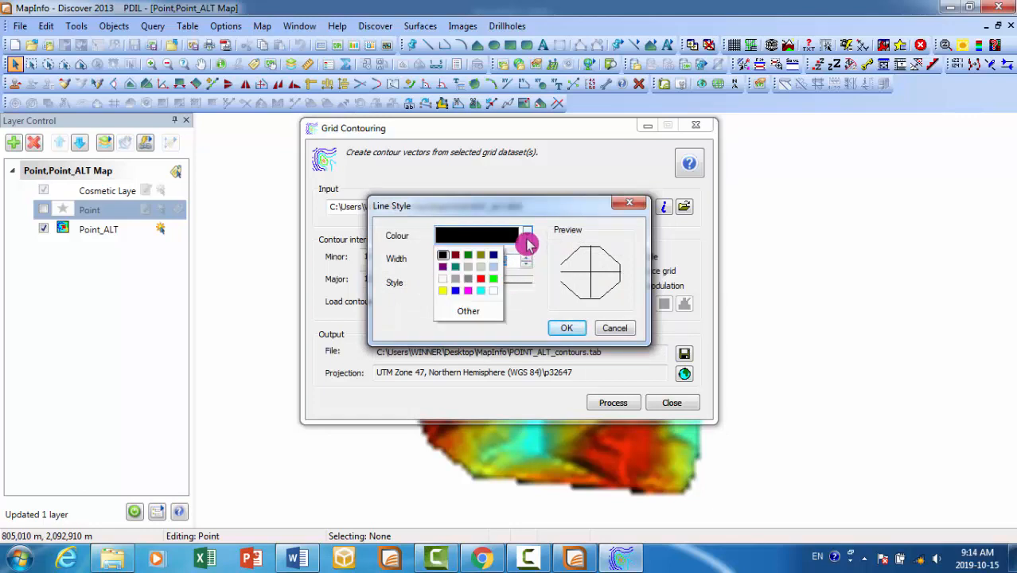
left_click(482, 313)
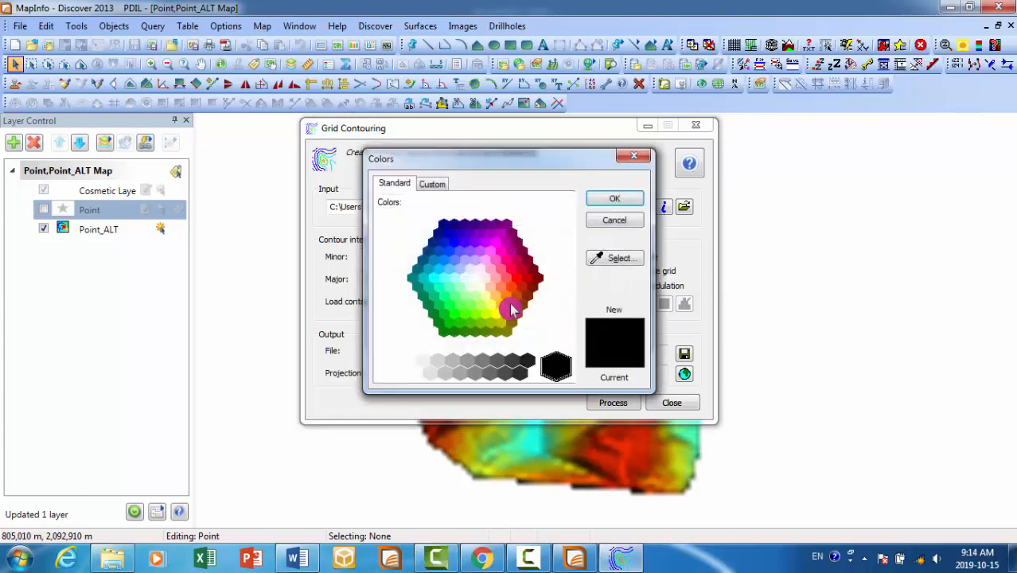
left_click(531, 289)
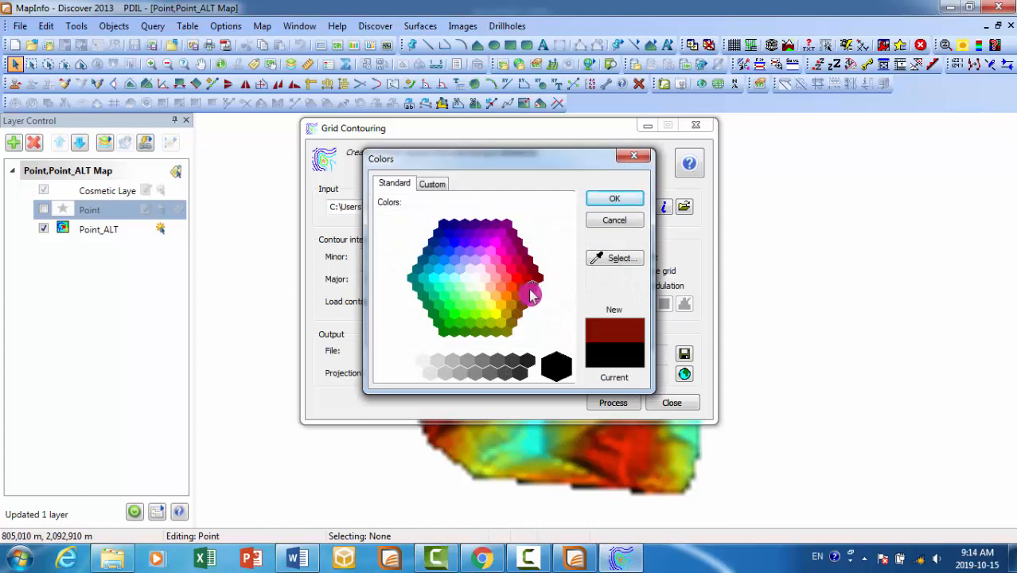
left_click(614, 199)
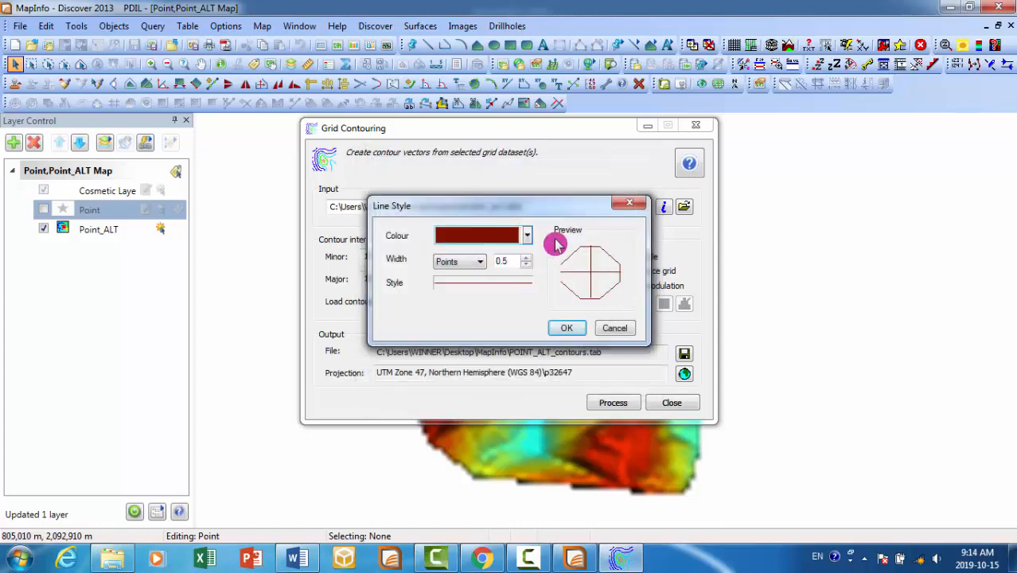
left_click(571, 329)
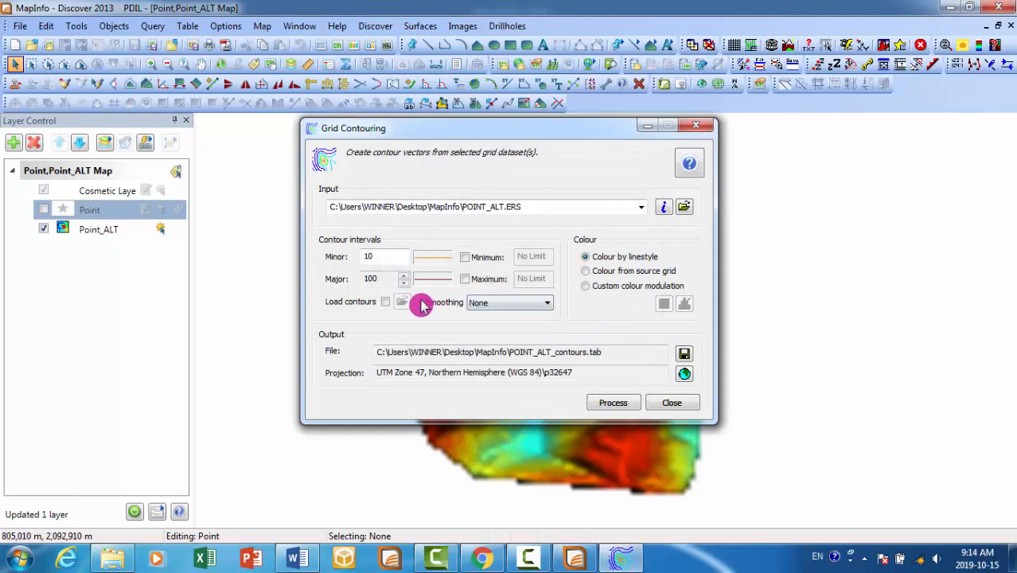
left_click(522, 306)
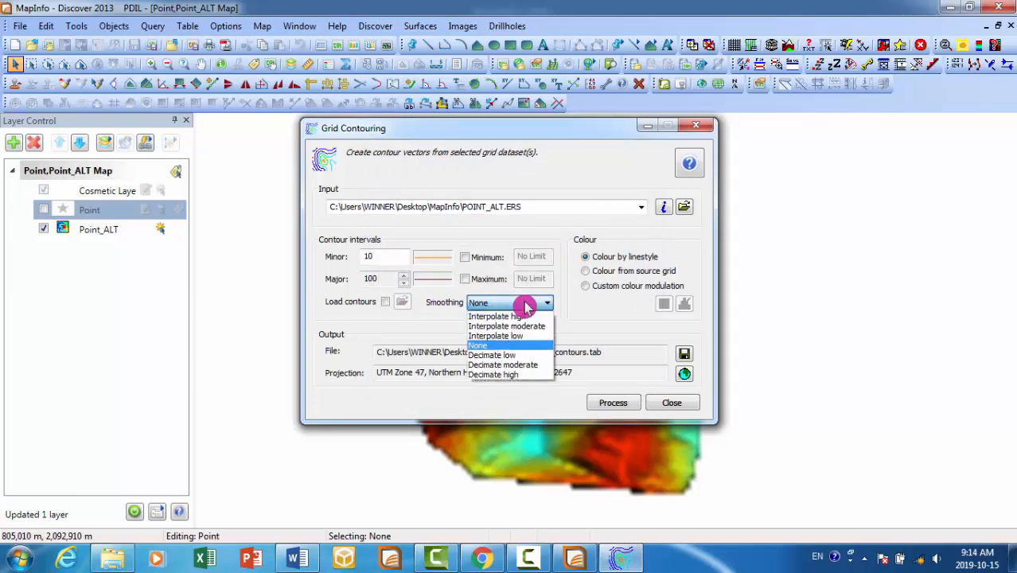
left_click(529, 354)
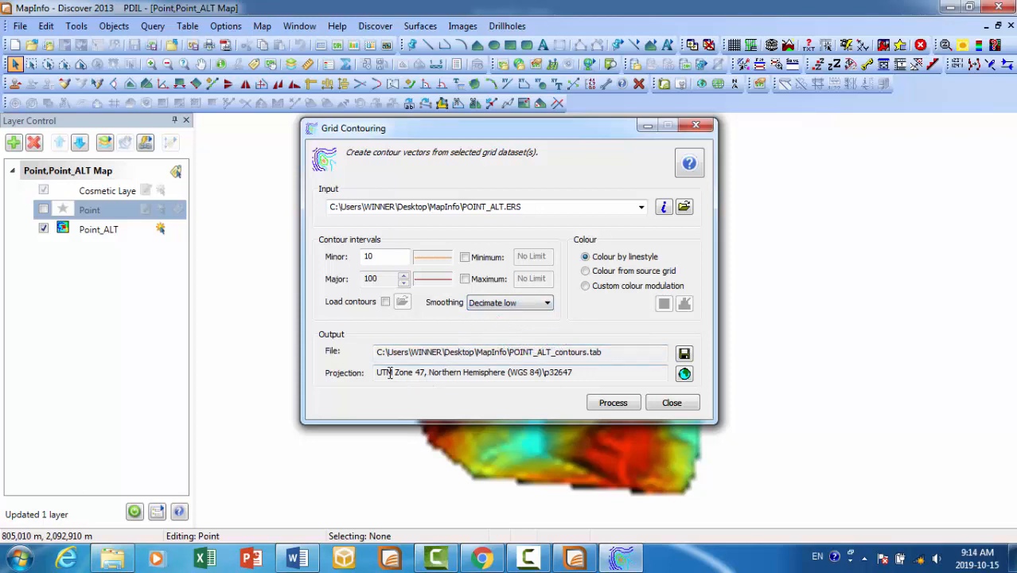
- Generate the POINT_ALT contours with a minor interval of 10, major interval of 100 and Decimate low smoothing, and inspect them on the map
left_click_drag(377, 372, 602, 371)
left_click(602, 371)
left_click_drag(386, 256, 322, 256)
left_click(385, 256)
left_click(613, 405)
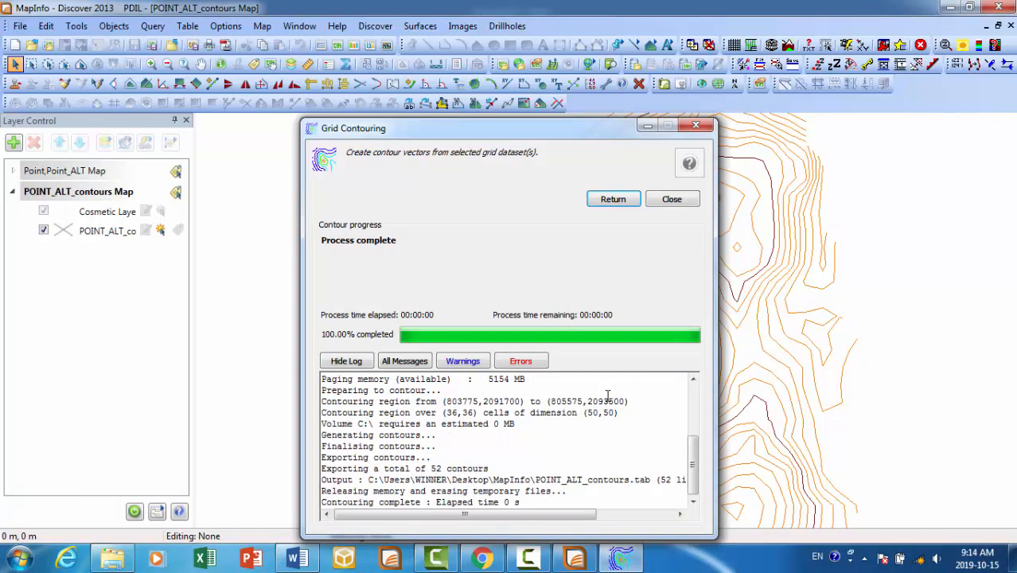
left_click_drag(605, 124, 364, 60)
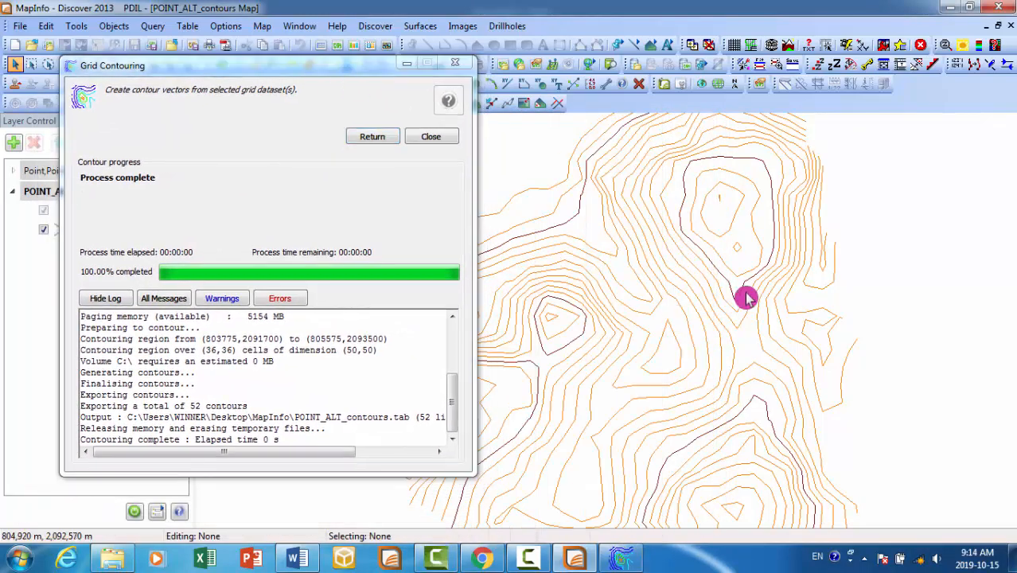
scroll(747, 298, "down", 1)
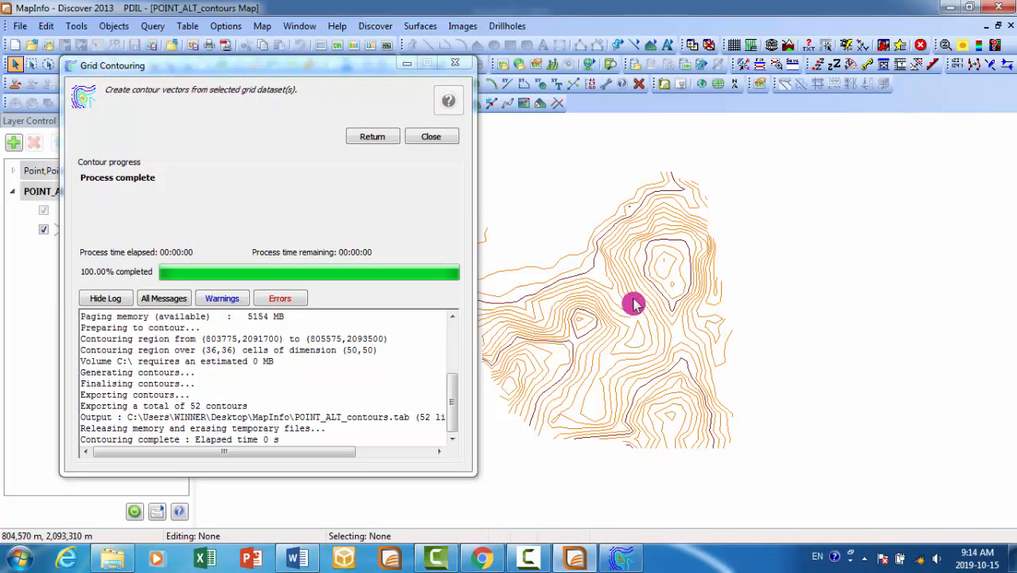
scroll(805, 240, "down", 1)
scroll(566, 384, "up", 1)
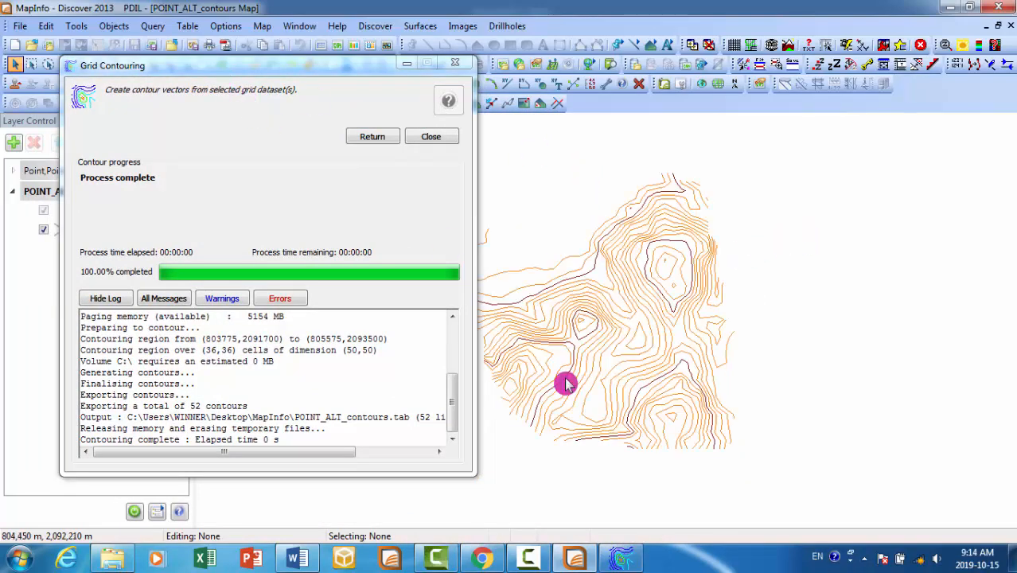
scroll(566, 383, "up", 1)
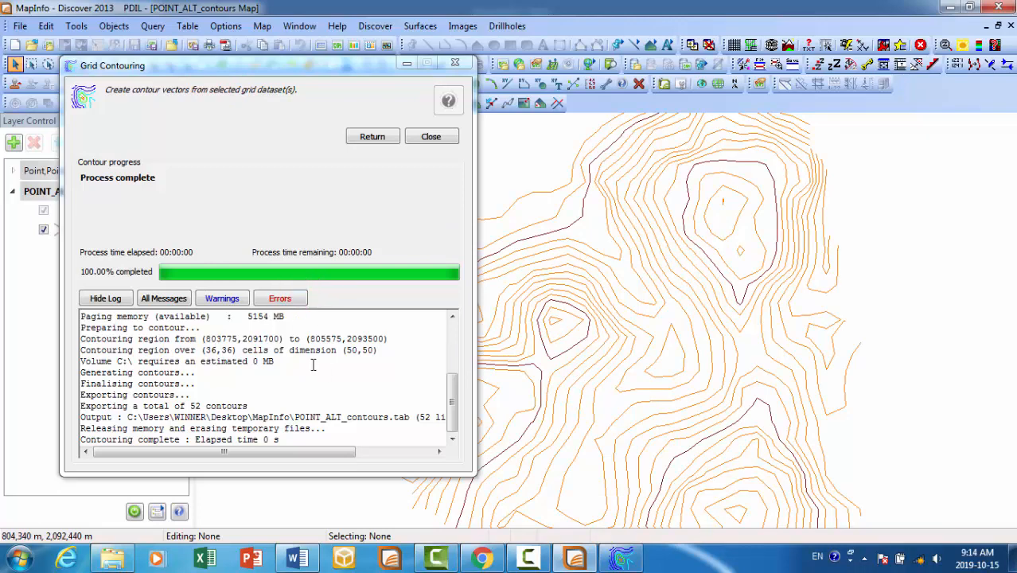
- Regenerate the contours with Decimate high smoothing, overwriting POINT_ALT_contours.tab, and view the whole result
left_click(359, 136)
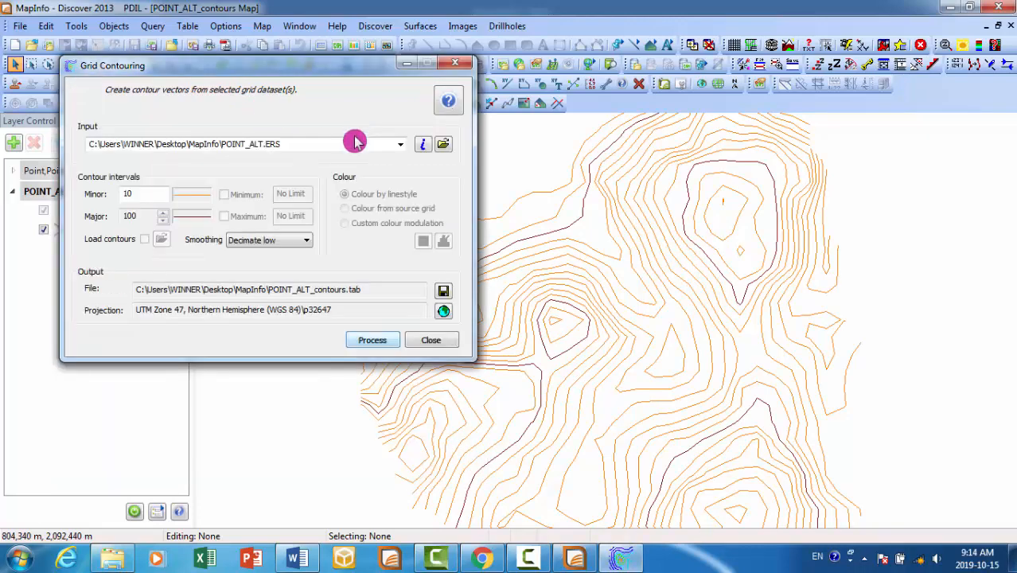
left_click(291, 242)
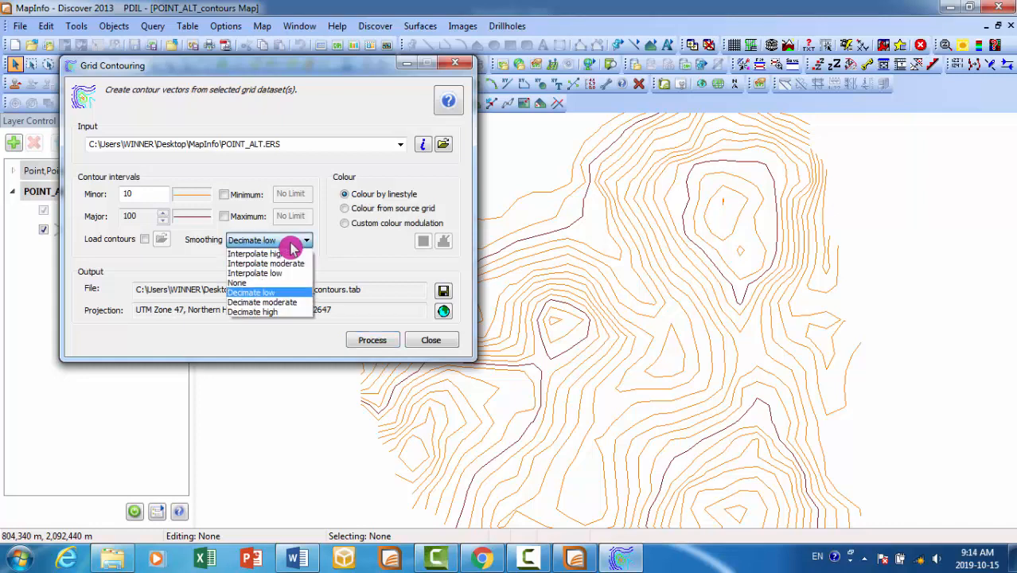
left_click(290, 312)
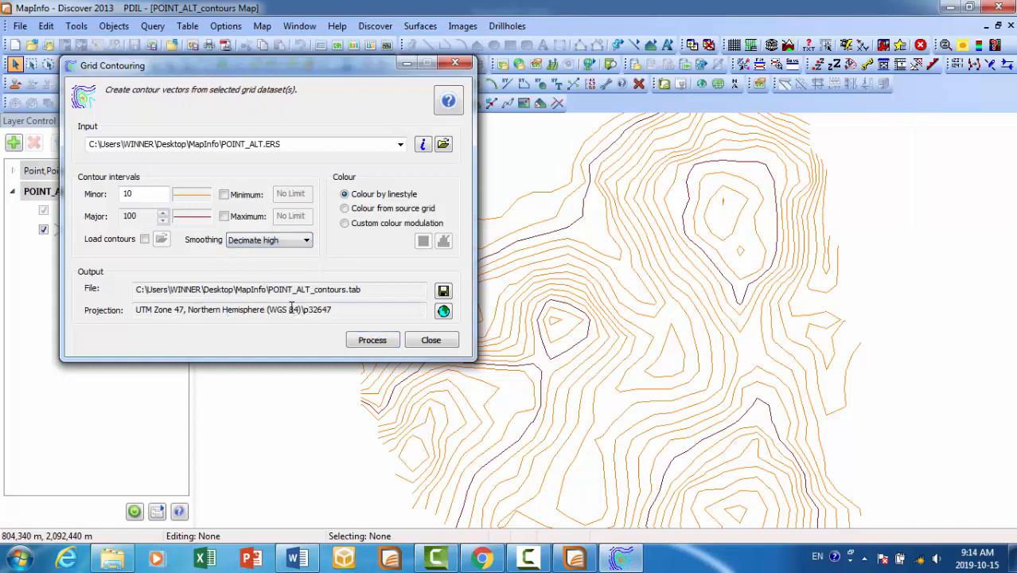
left_click(356, 341)
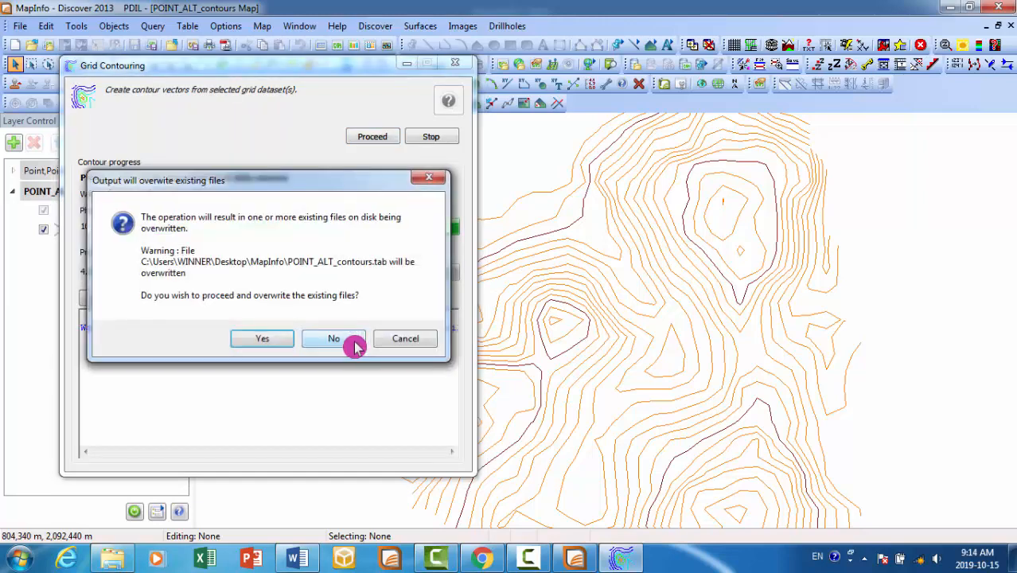
left_click(267, 340)
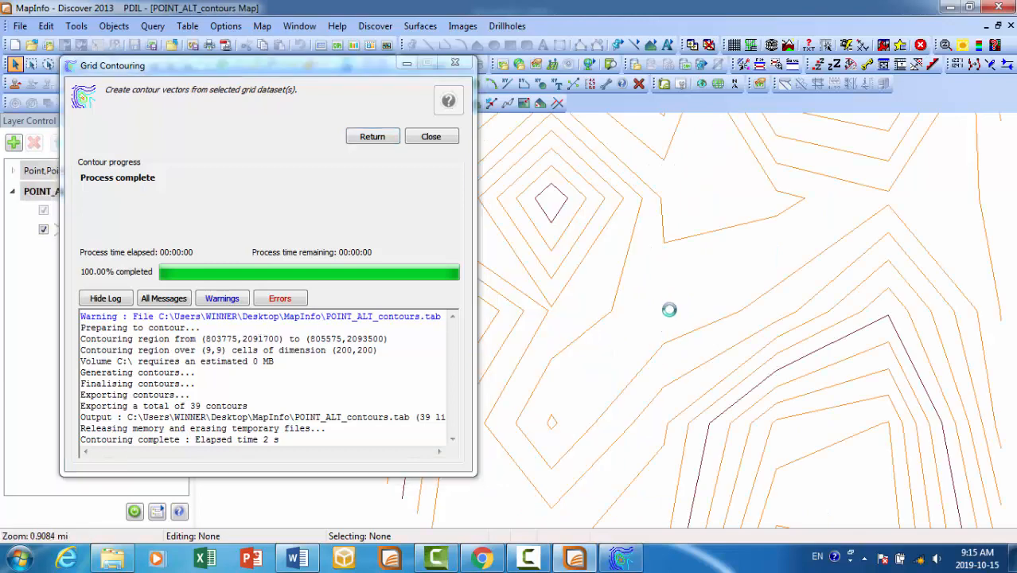
scroll(669, 310, "down", 2)
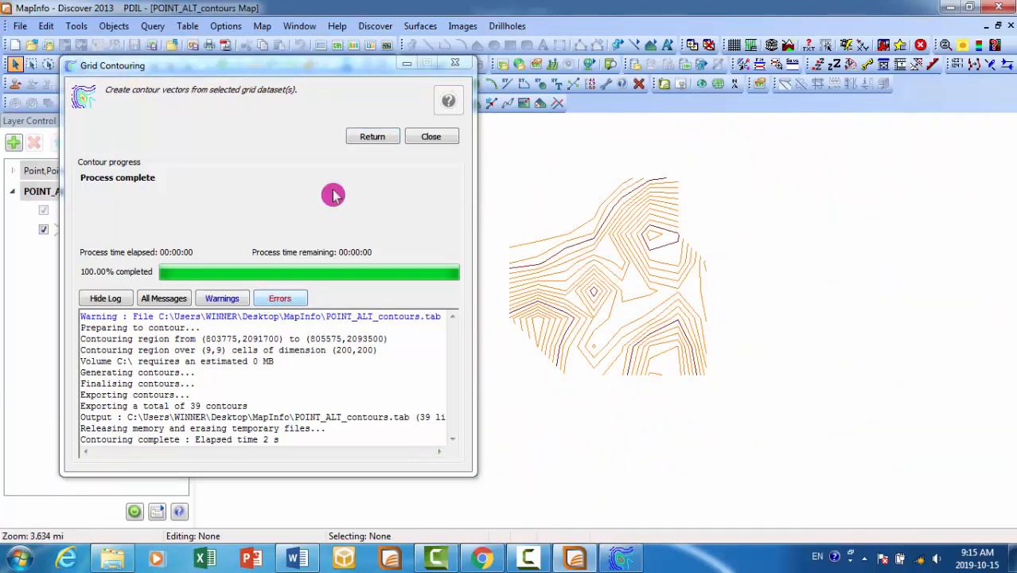
- Set contour smoothing to Interpolate high and process the grid again, overwriting the existing POINT_ALT_contours.tab
left_click(368, 140)
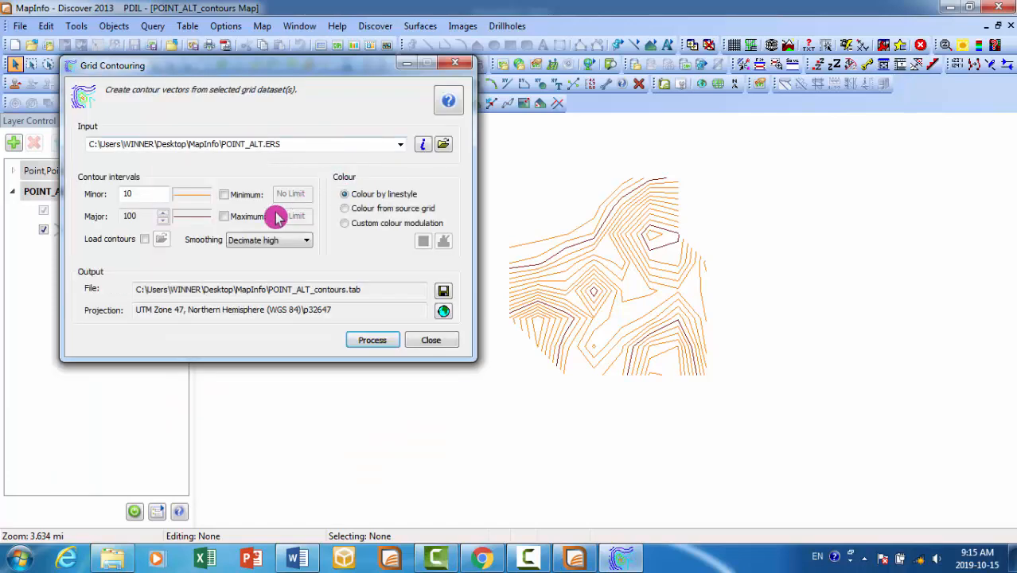
left_click(270, 239)
left_click(267, 253)
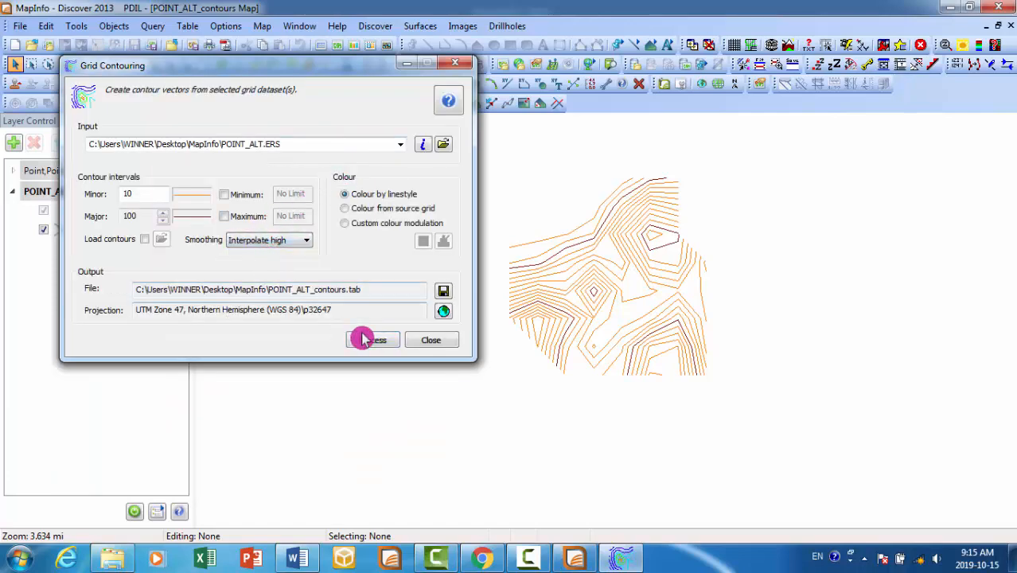
left_click(364, 339)
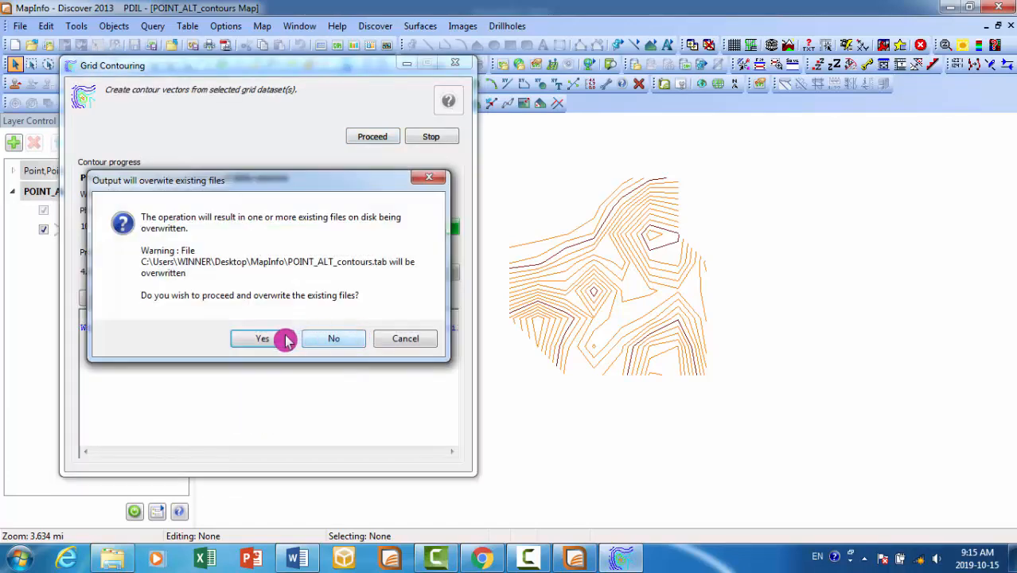
left_click(273, 337)
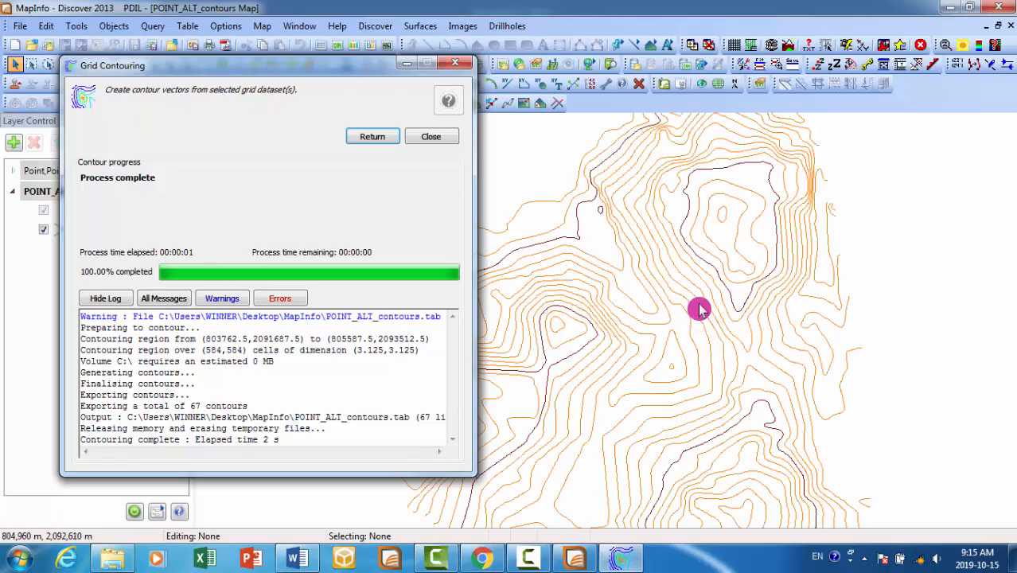
- Examine the smoothness of the interpolated contours across the whole map and close up around the central hilltop
left_click(850, 289)
scroll(729, 276, "down", 1)
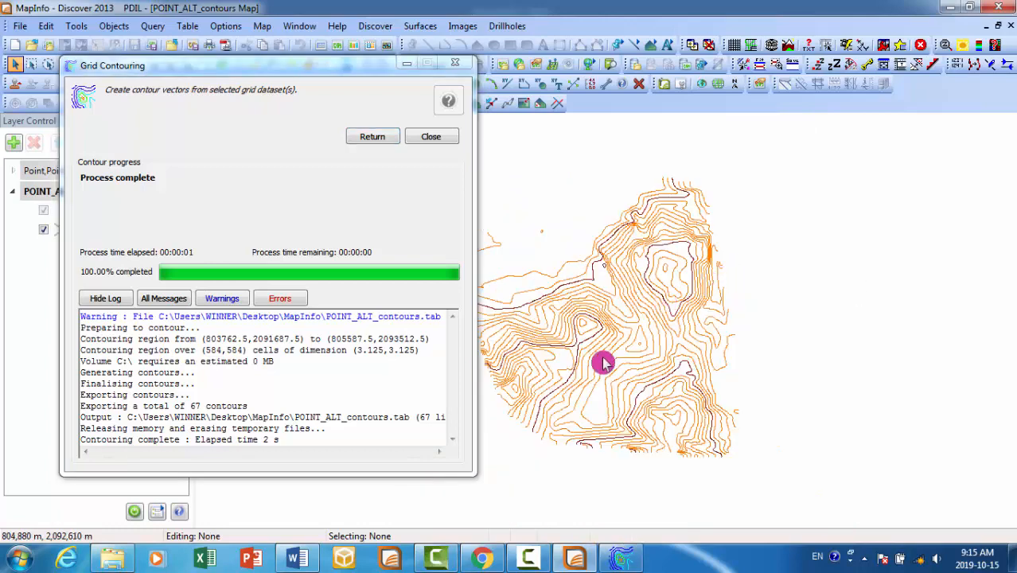
scroll(604, 360, "up", 3)
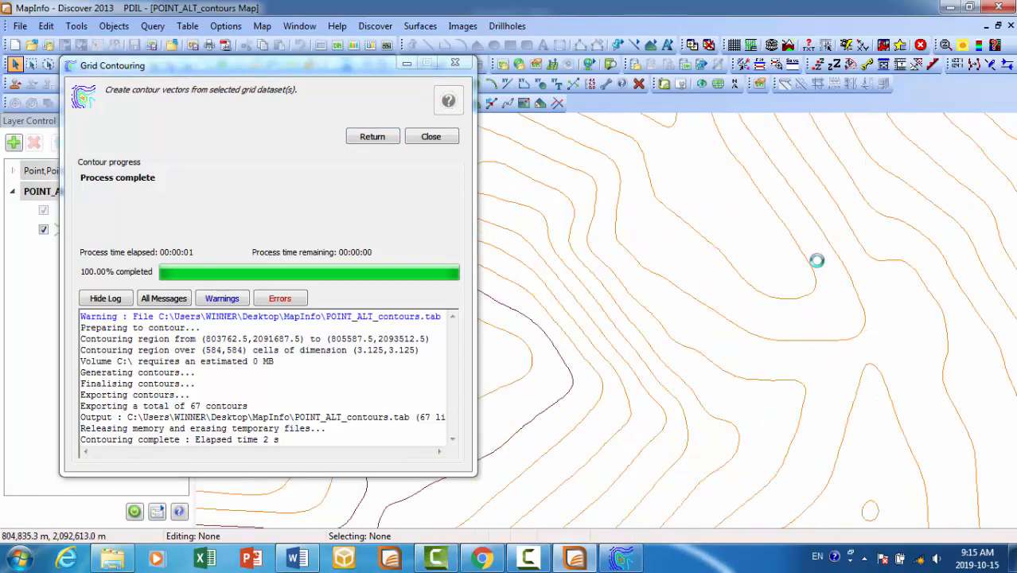
scroll(815, 266, "down", 4)
scroll(535, 383, "up", 3)
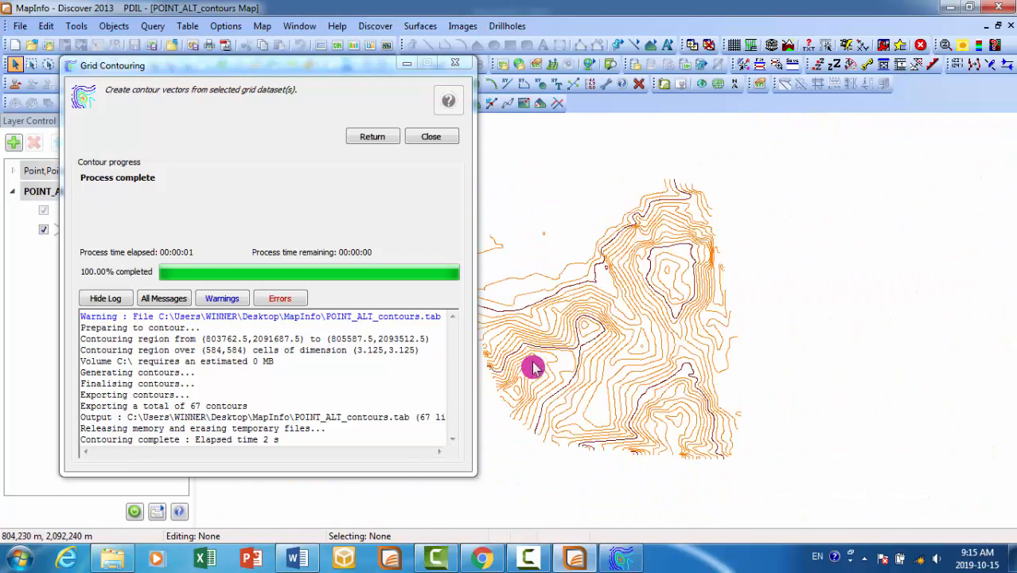
left_click_drag(275, 69, 138, 156)
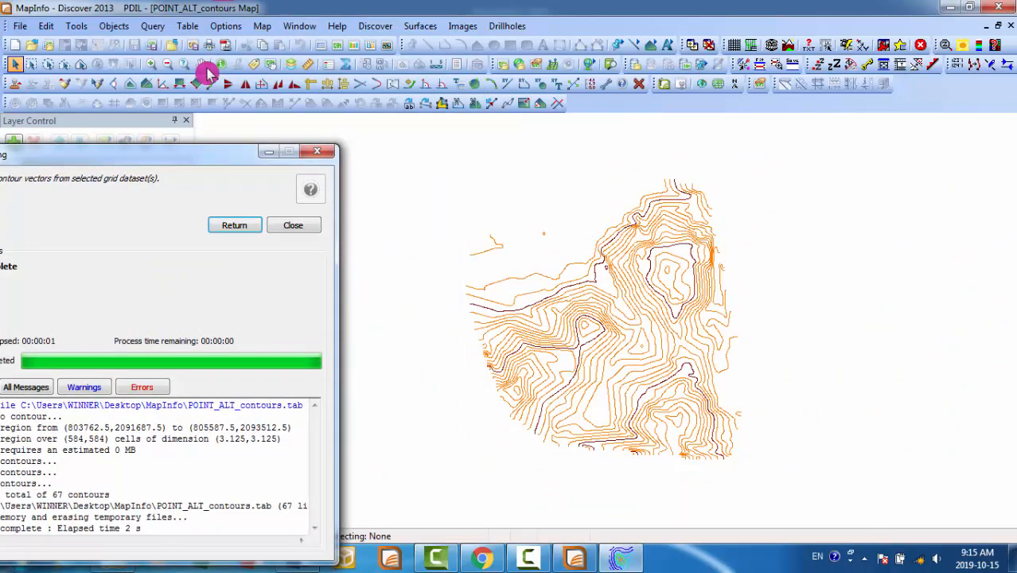
left_click(200, 63)
left_click_drag(666, 301, 698, 258)
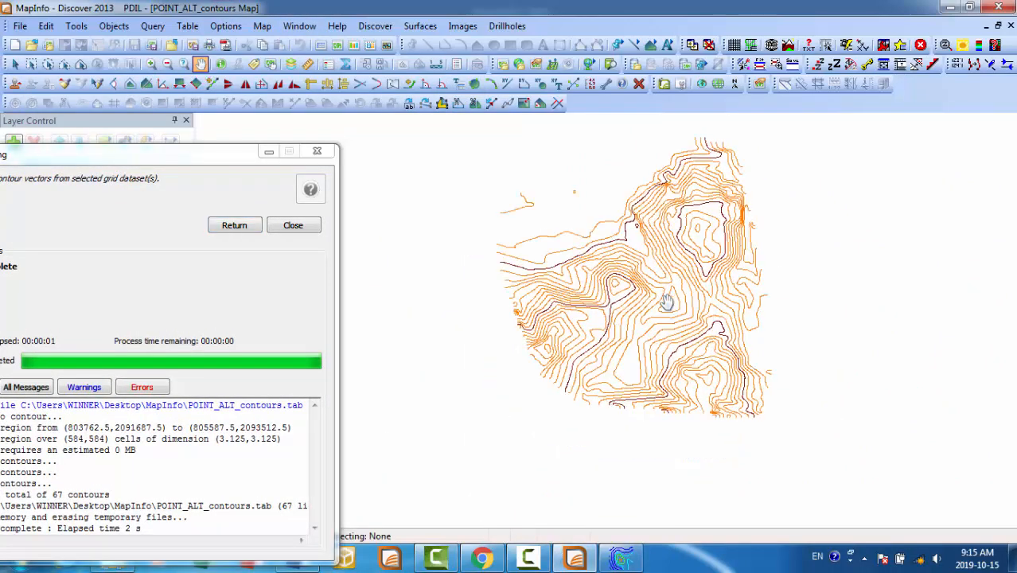
scroll(612, 254, "up", 1)
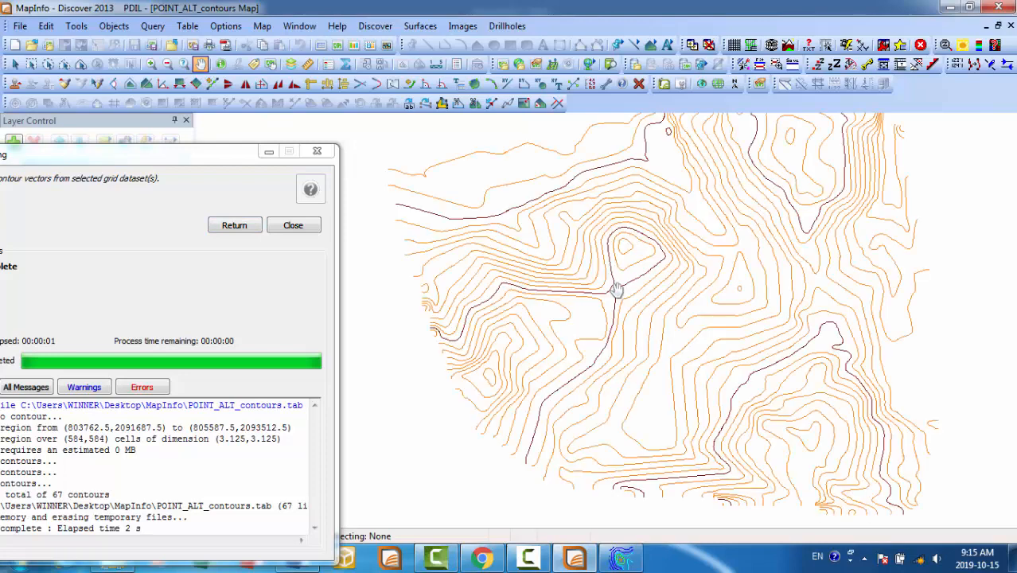
scroll(614, 286, "up", 1)
left_click_drag(641, 250, 614, 417)
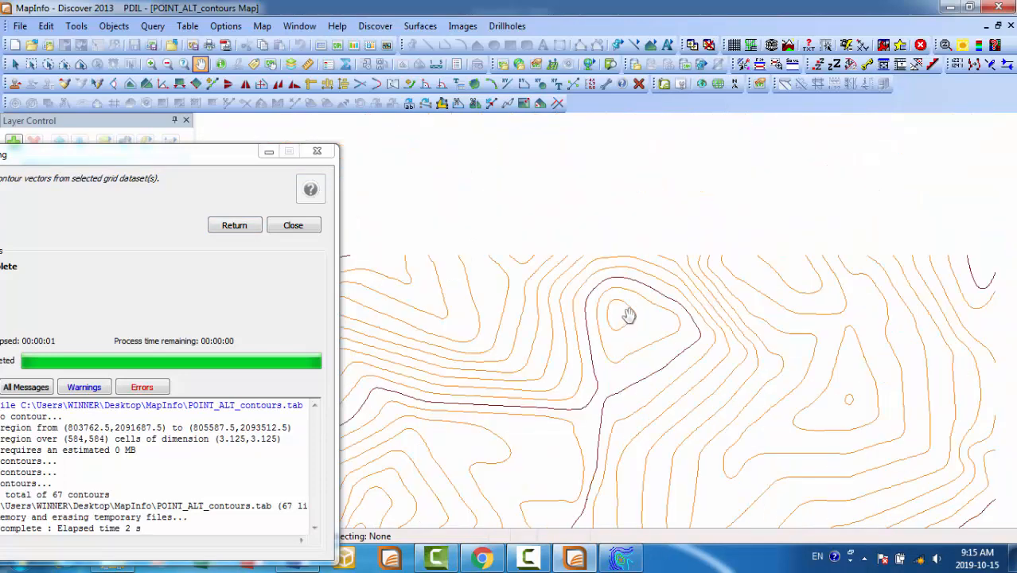
scroll(633, 310, "down", 1)
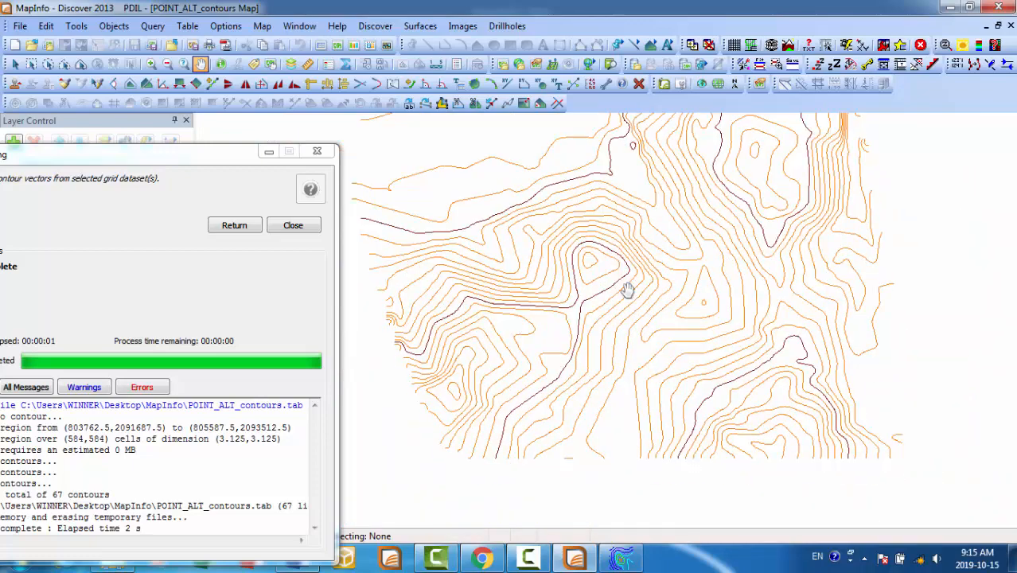
scroll(628, 288, "down", 1)
- Close the Grid Contouring dialog and check the contour lines on the map, overall and in detail
left_click_drag(103, 159, 235, 149)
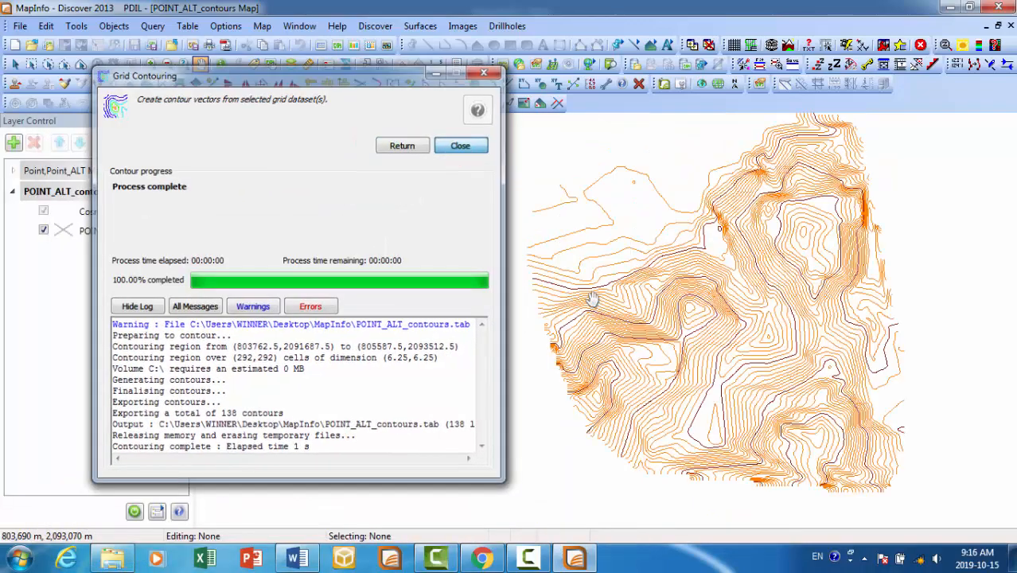
left_click(462, 146)
left_click_drag(605, 314, 556, 312)
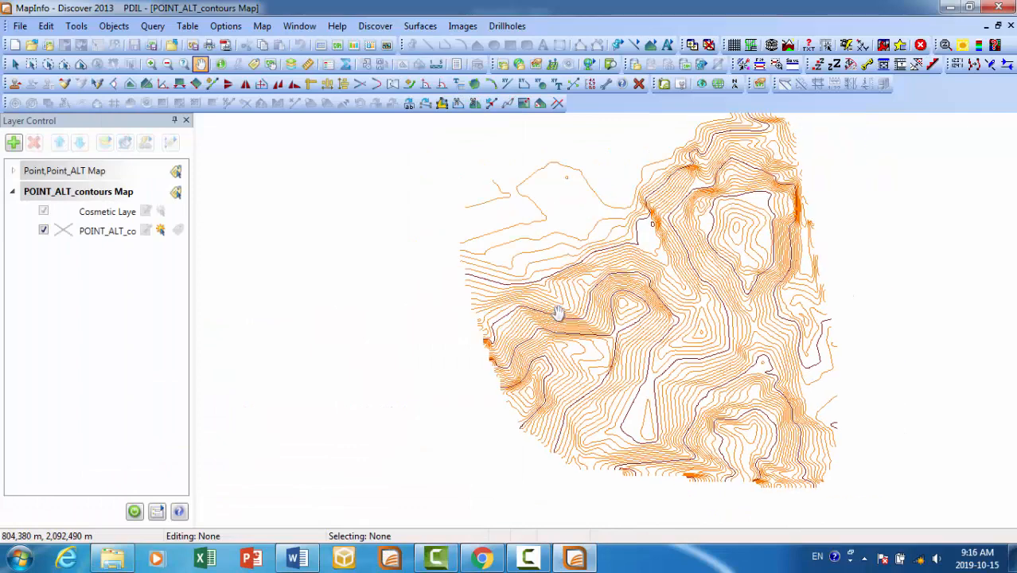
scroll(654, 346, "up", 1)
scroll(650, 346, "up", 1)
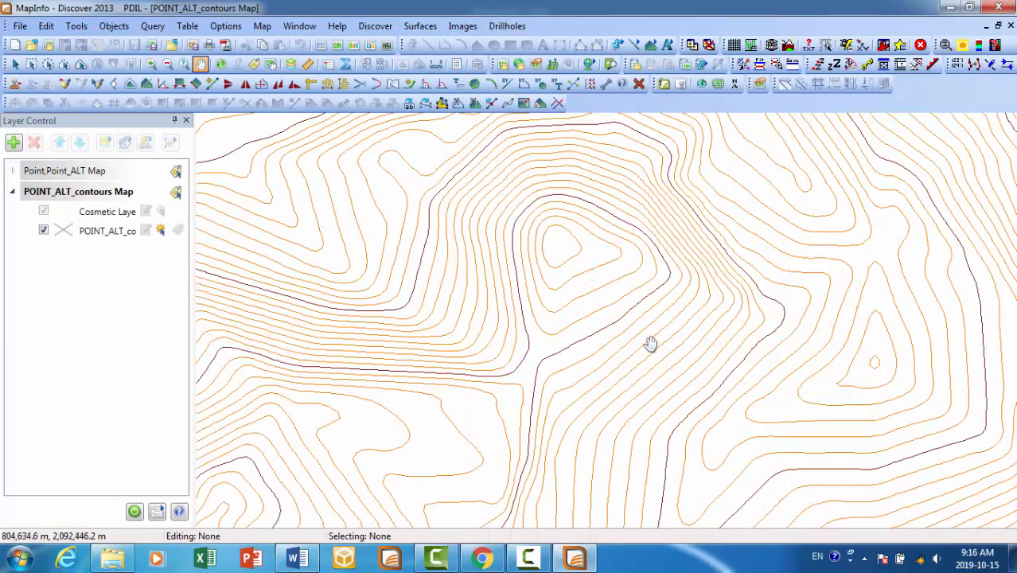
scroll(649, 345, "down", 1)
- Turn on automatic labels for the POINT_ALT_contours layer, check the elevation labels on the map, and activate the rectangular selection tool
left_click(176, 231)
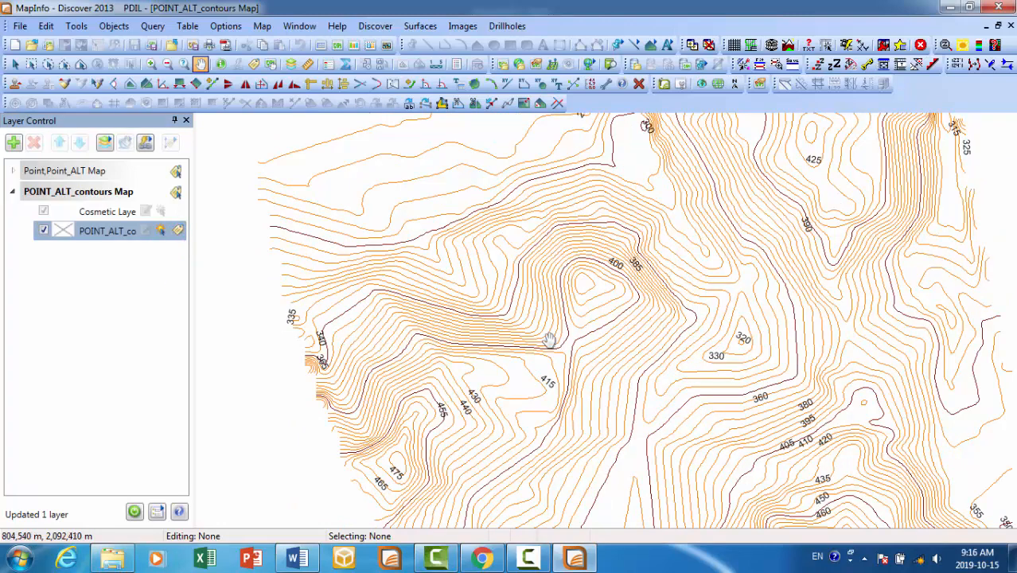
scroll(519, 333, "down", 1)
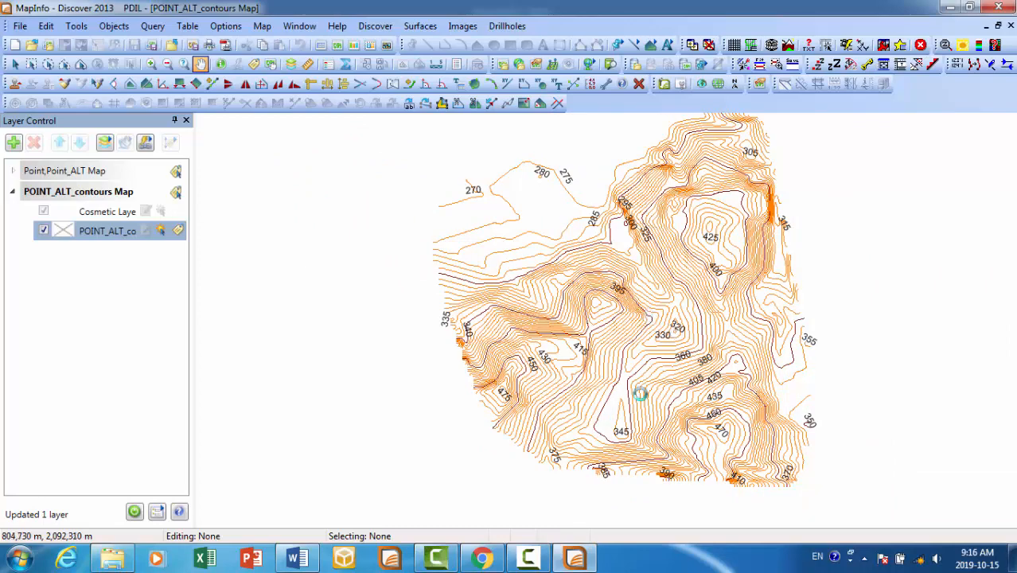
scroll(639, 393, "up", 2)
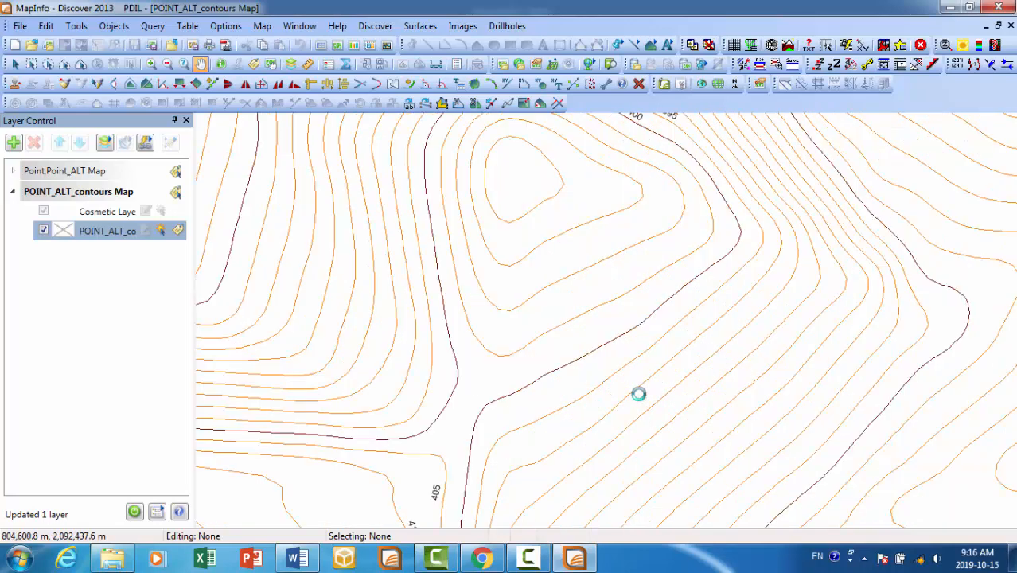
scroll(638, 391, "down", 3)
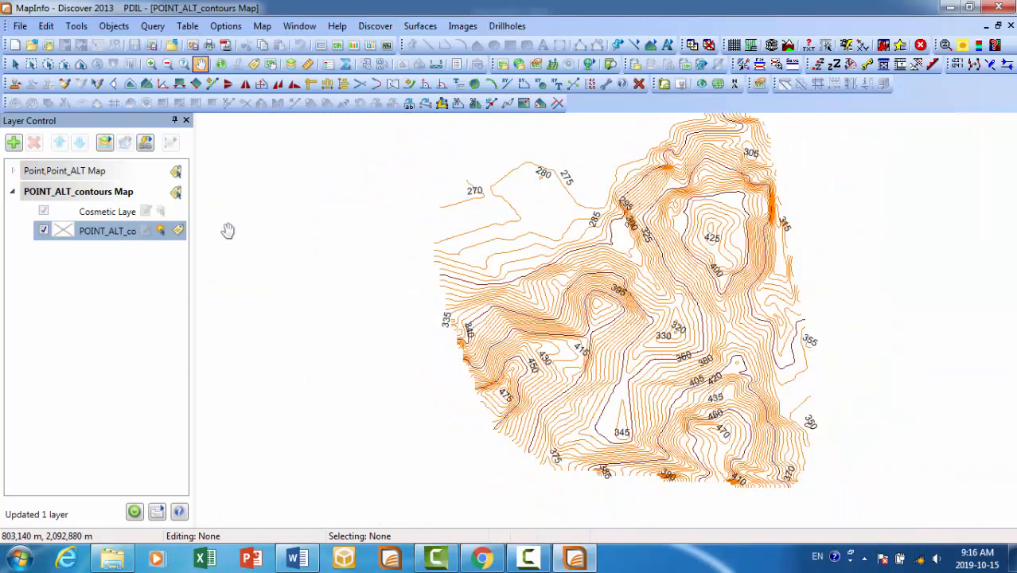
left_click(31, 63)
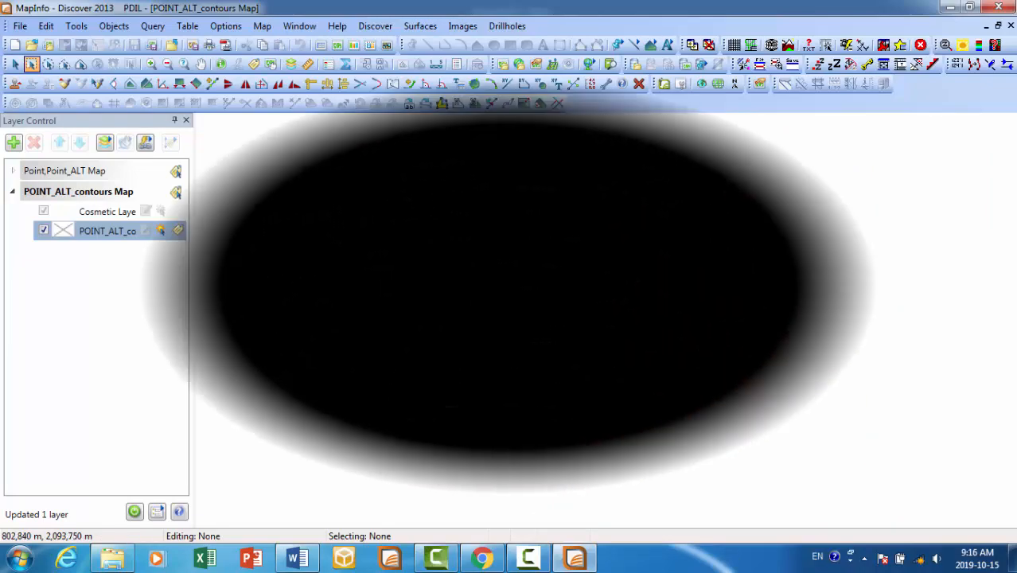